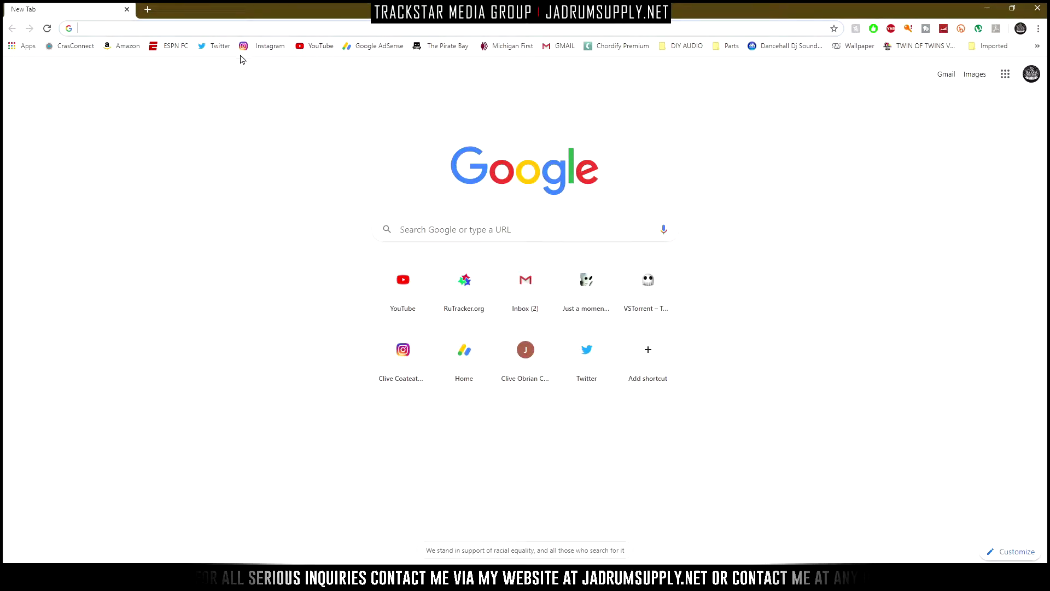
Switch to the browser and open the Instagram profile page
left_click(260, 47)
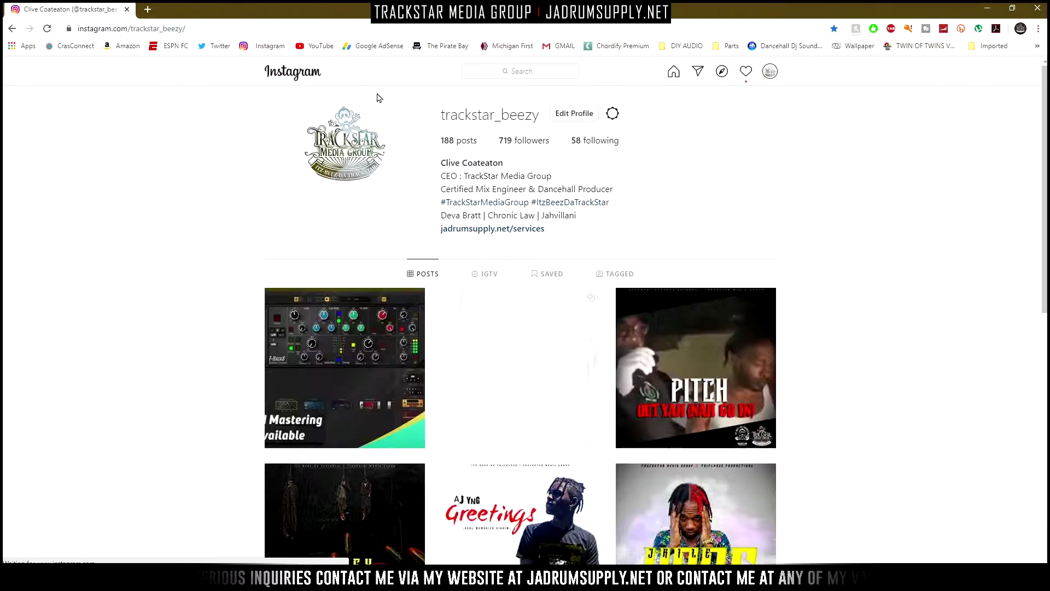
Search Instagram for 'tro' and open the thetropixs profile
left_click(528, 71)
type("tr")
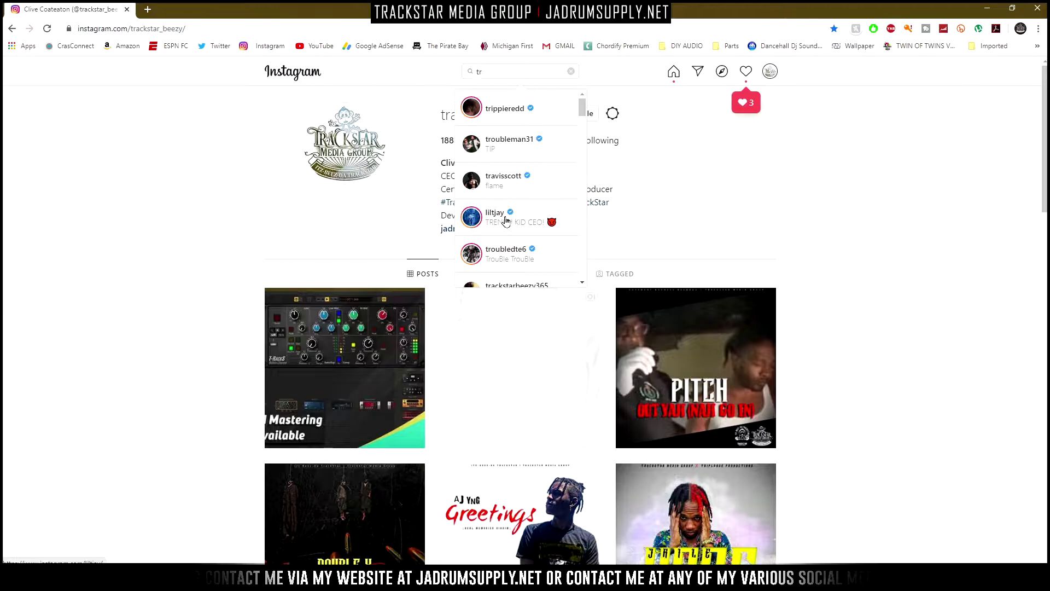
type("o")
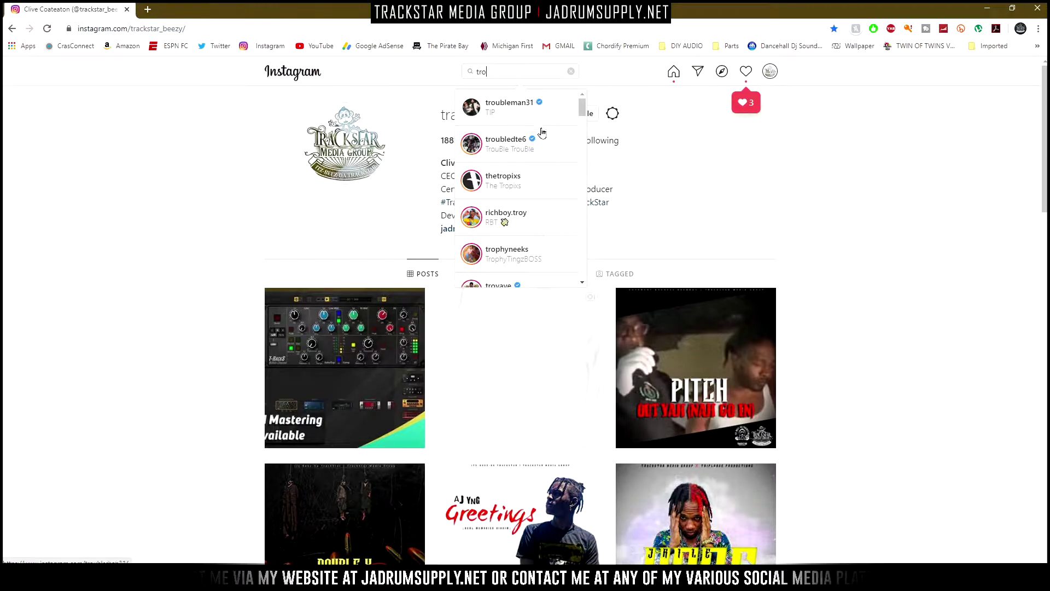
left_click(517, 183)
scroll(542, 224, "down", 2)
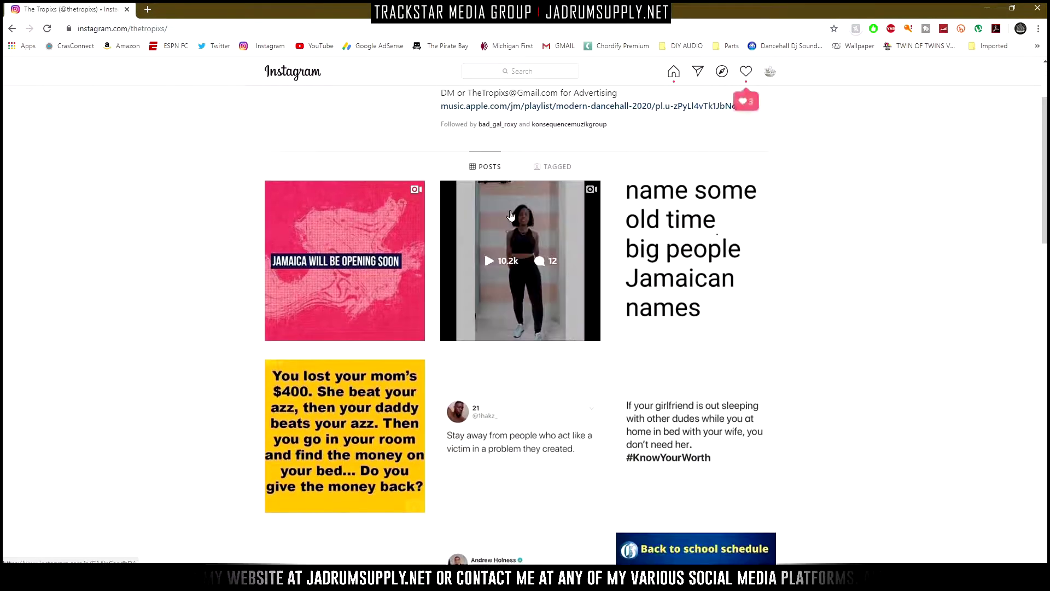
scroll(530, 225, "down", 6)
scroll(519, 227, "down", 2)
scroll(517, 227, "down", 2)
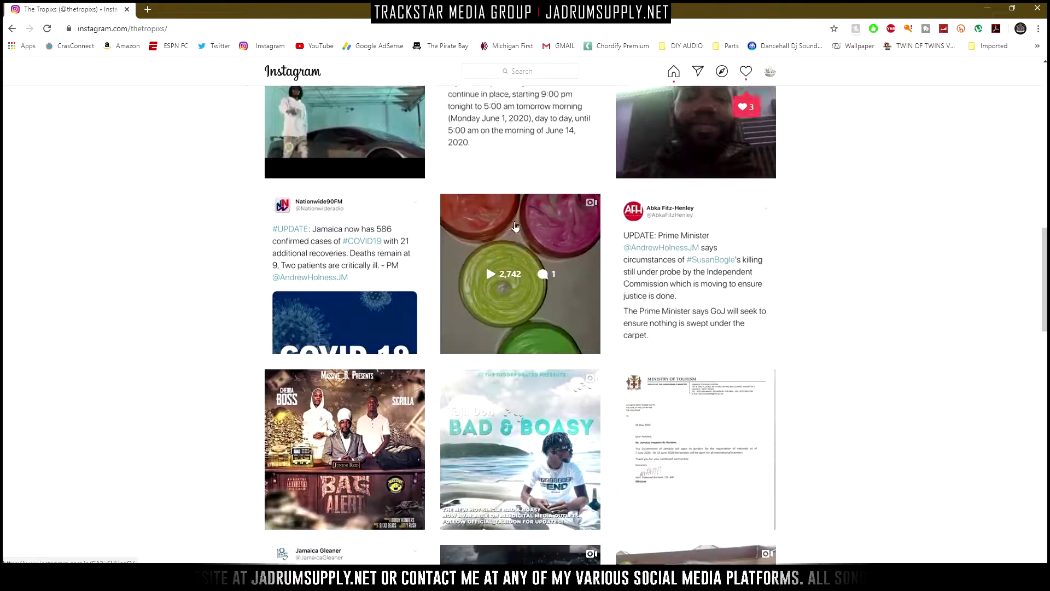
scroll(520, 225, "down", 3)
scroll(526, 223, "down", 1)
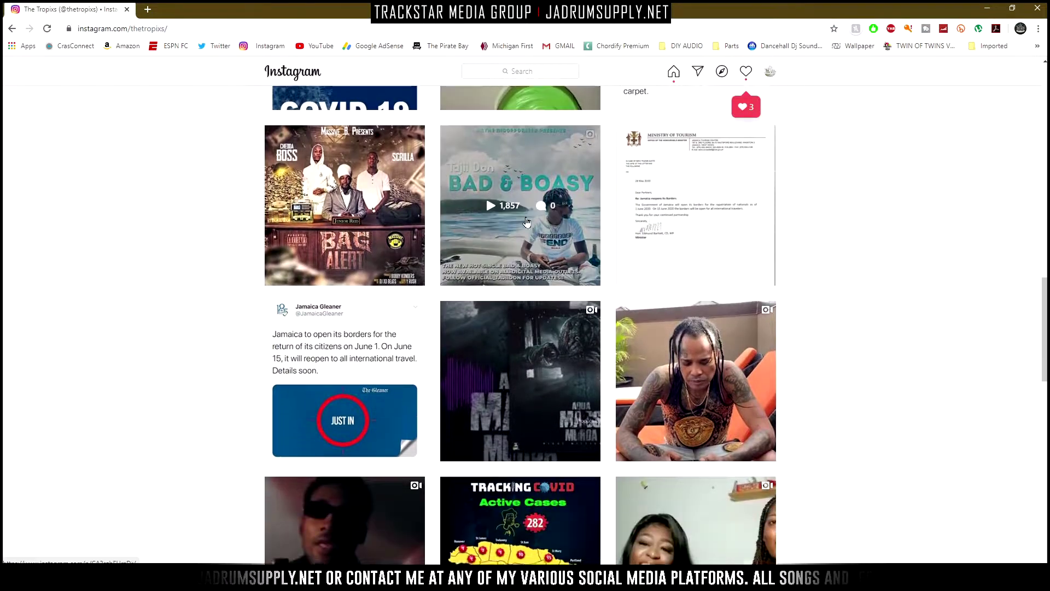
scroll(534, 219, "down", 1)
scroll(536, 217, "down", 2)
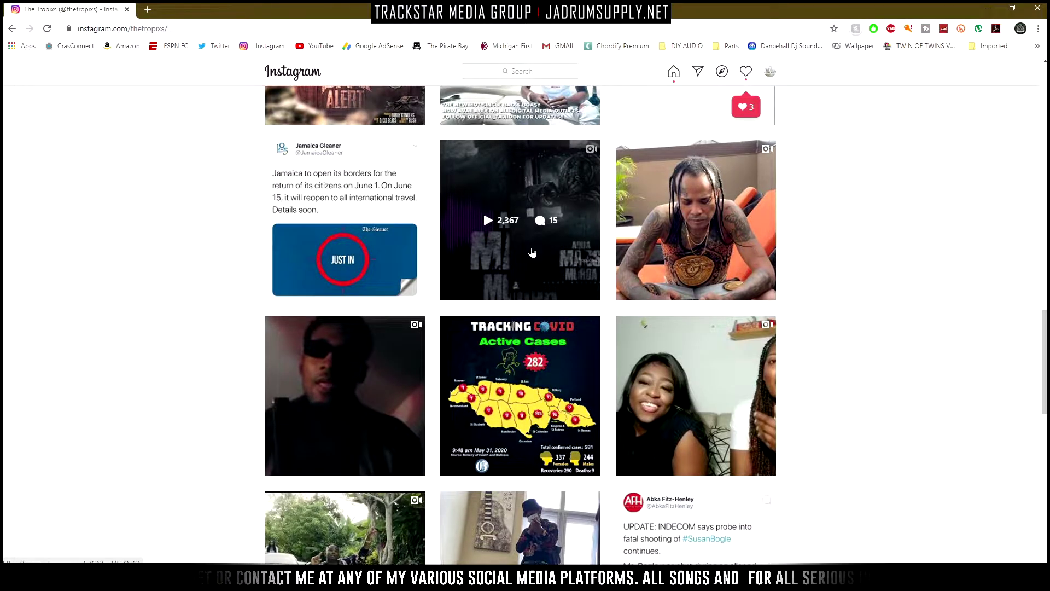
scroll(507, 264, "down", 1)
scroll(535, 251, "up", 2)
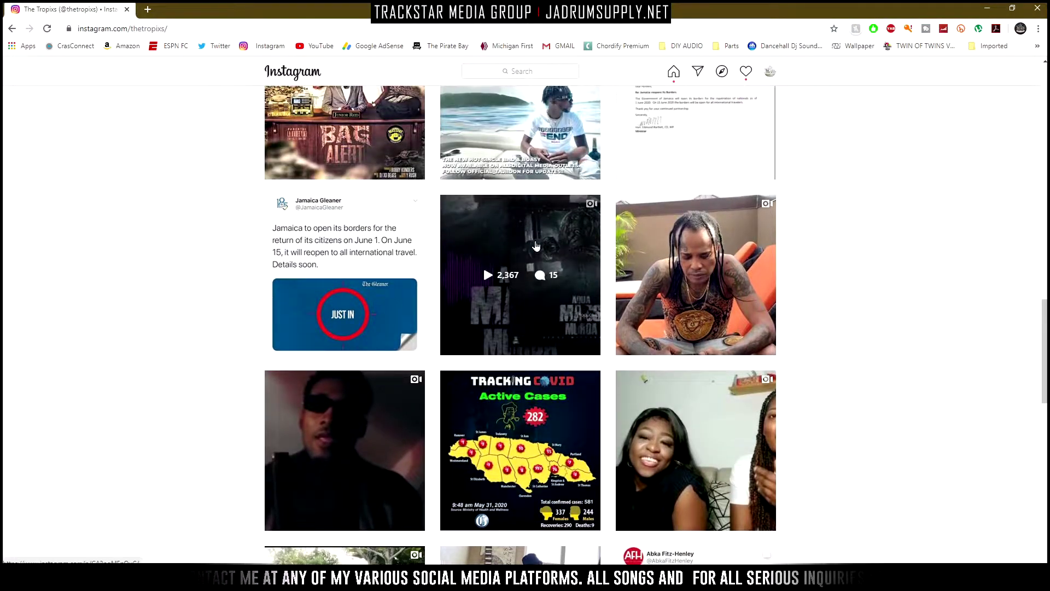
scroll(538, 249, "up", 2)
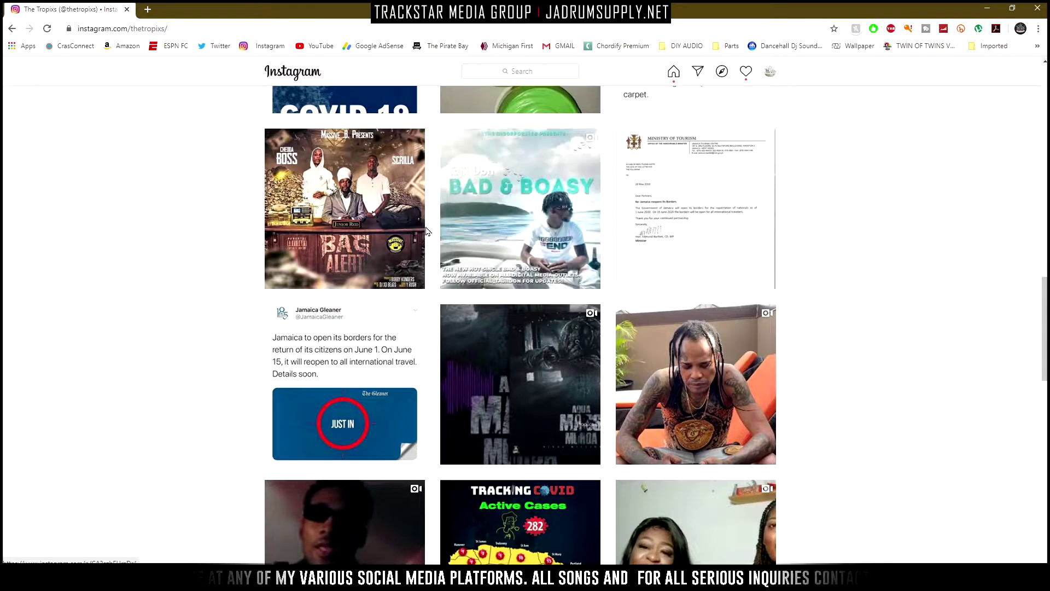
scroll(367, 202, "up", 1)
scroll(367, 200, "up", 3)
scroll(366, 200, "up", 2)
scroll(427, 178, "up", 1)
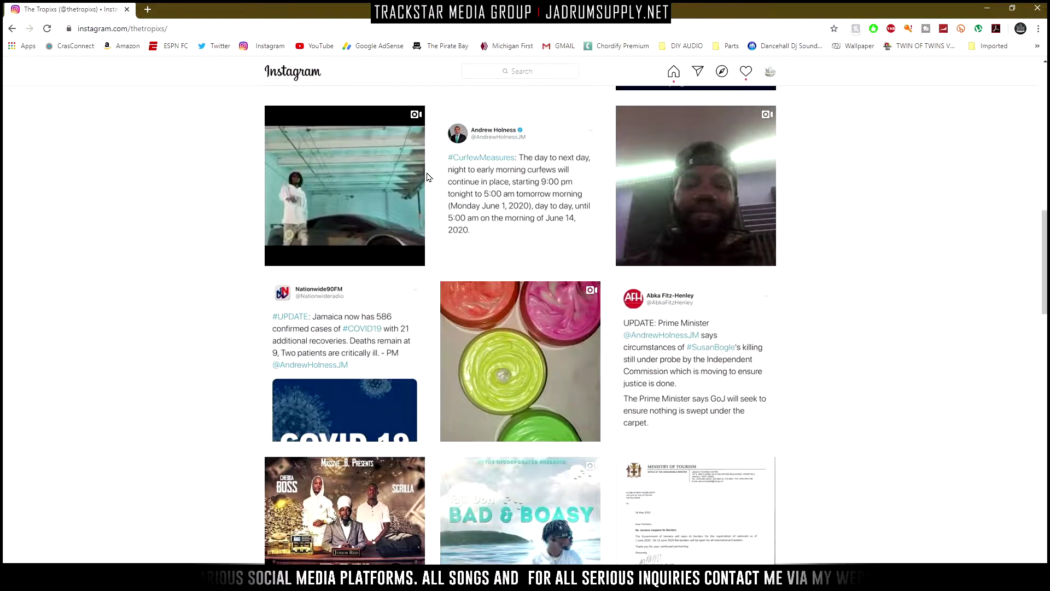
scroll(428, 180, "up", 3)
scroll(513, 192, "up", 2)
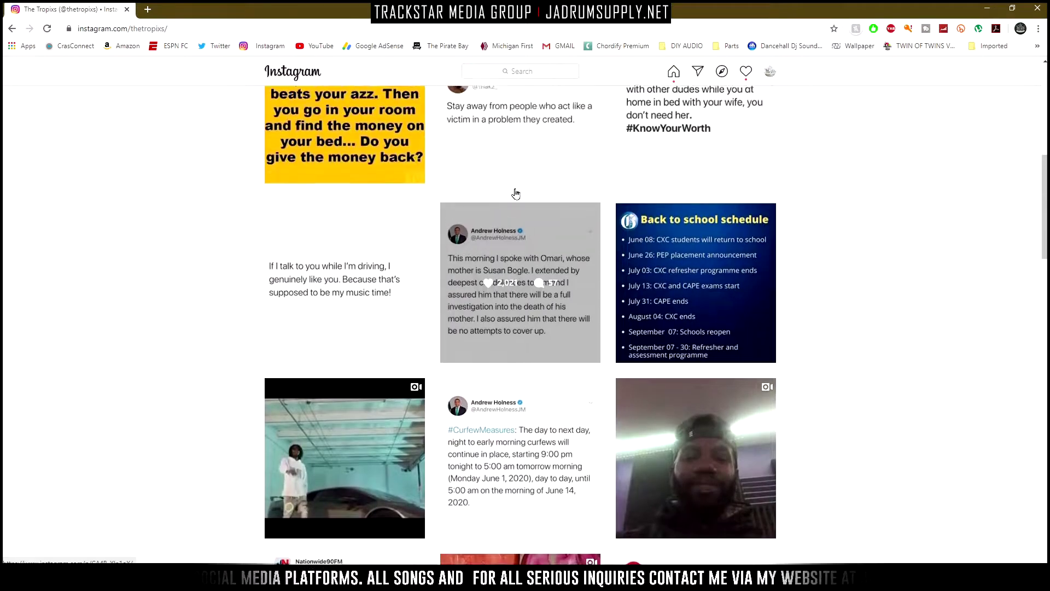
scroll(522, 190, "up", 5)
scroll(522, 190, "down", 8)
scroll(528, 189, "down", 10)
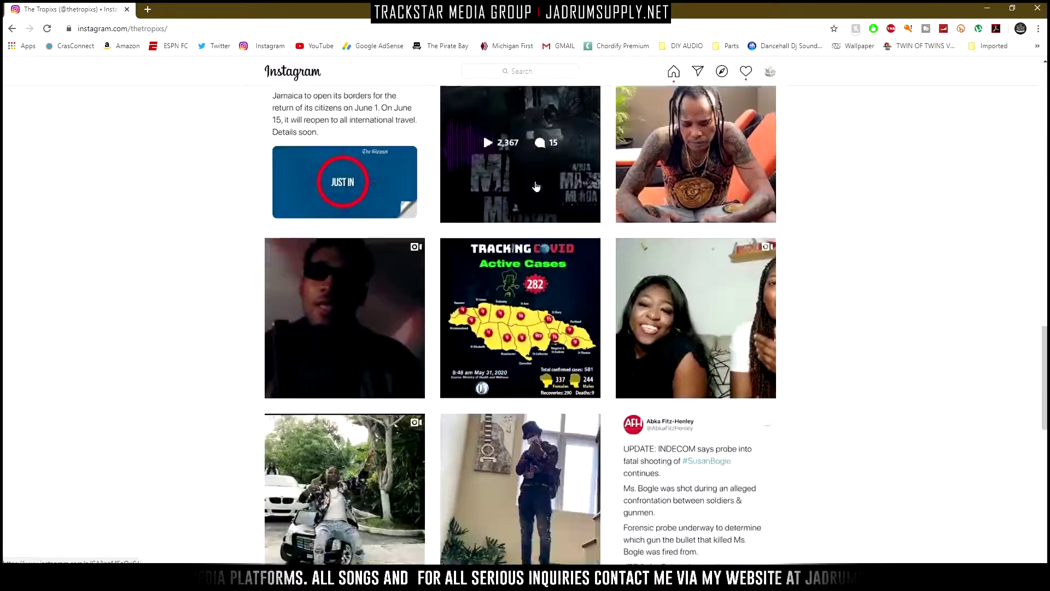
scroll(536, 186, "down", 6)
scroll(536, 185, "down", 3)
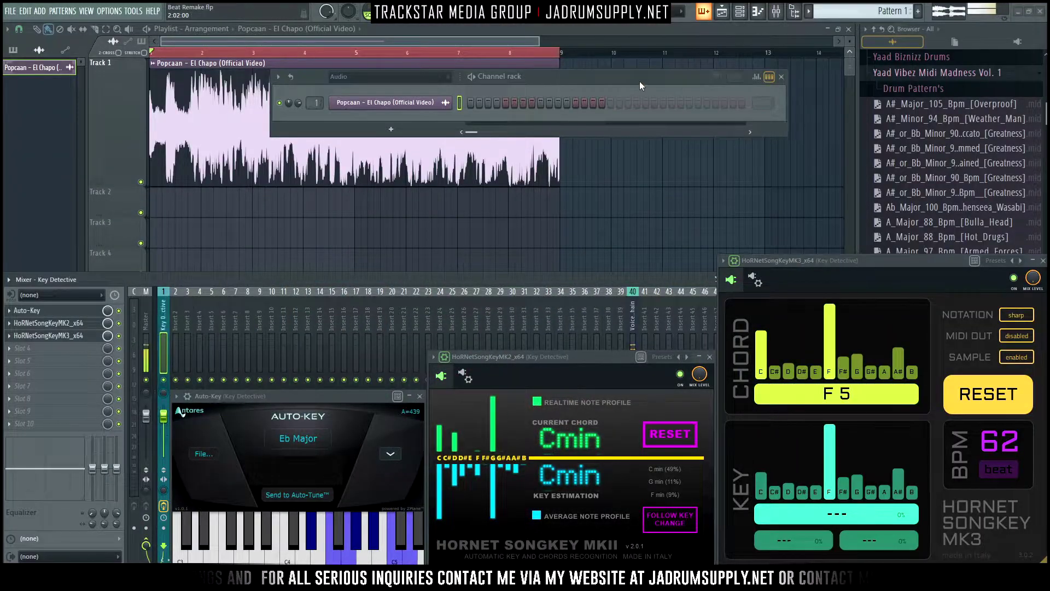
Undo the last change and add Nexus as a new instrument channel
key("ctrl+z")
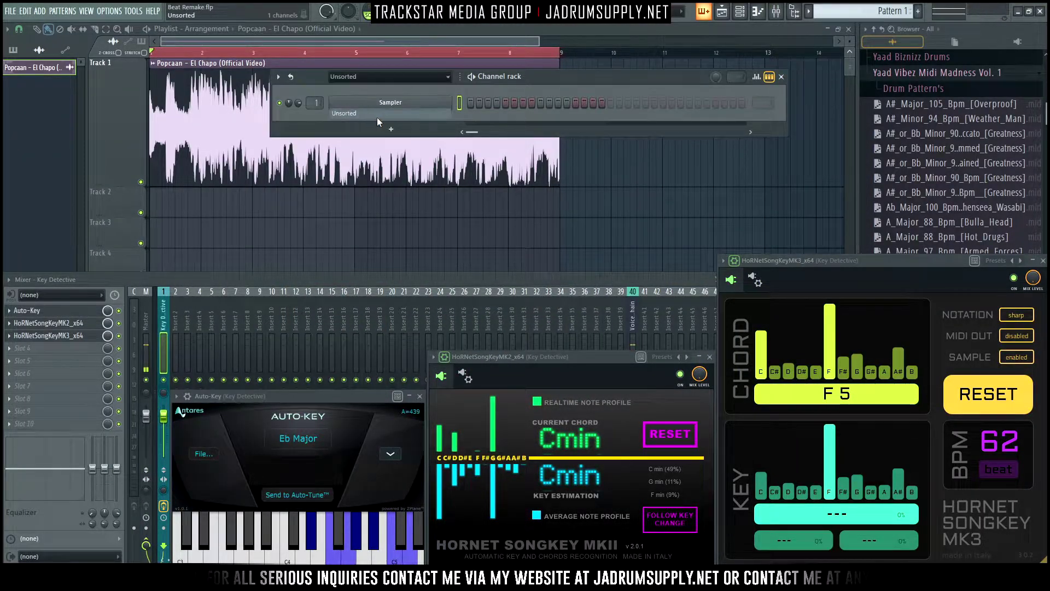
left_click(390, 128)
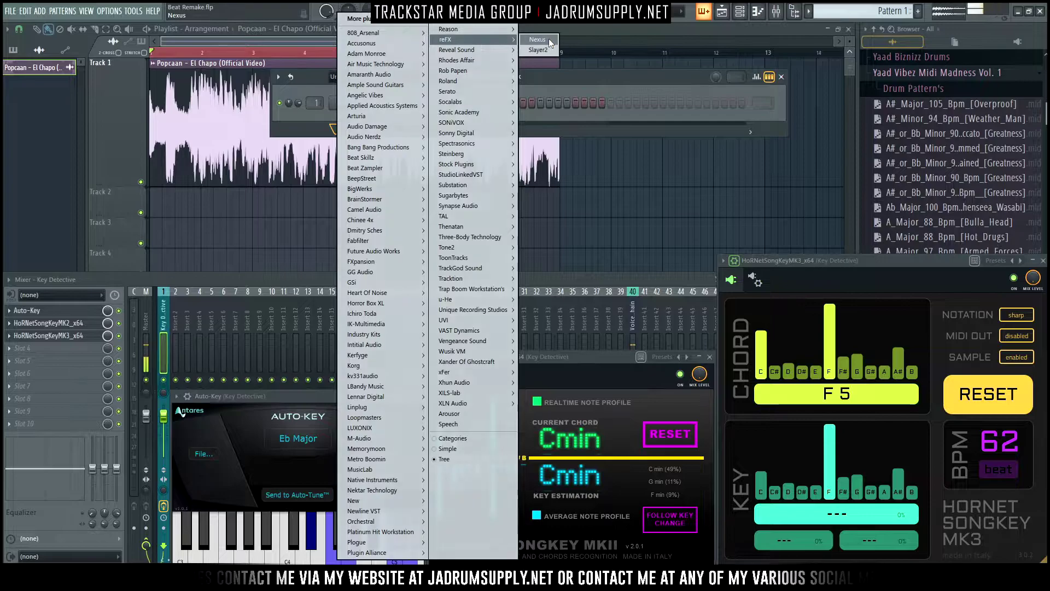
left_click(542, 40)
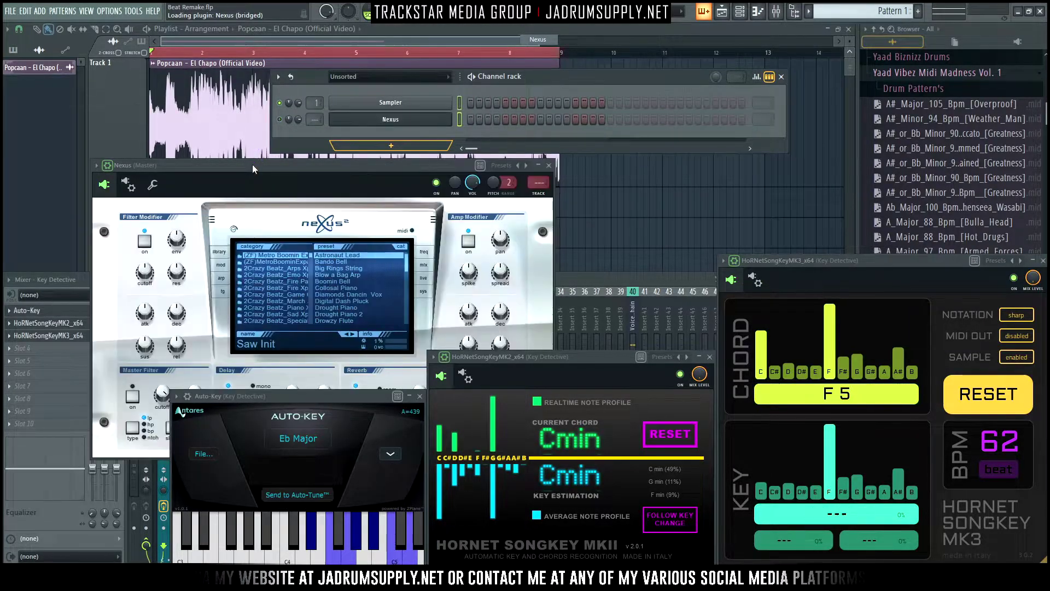
Load the PN Nexus Grandpiano Soft preset from Nexus's Piano category
scroll(378, 178, "down", 15)
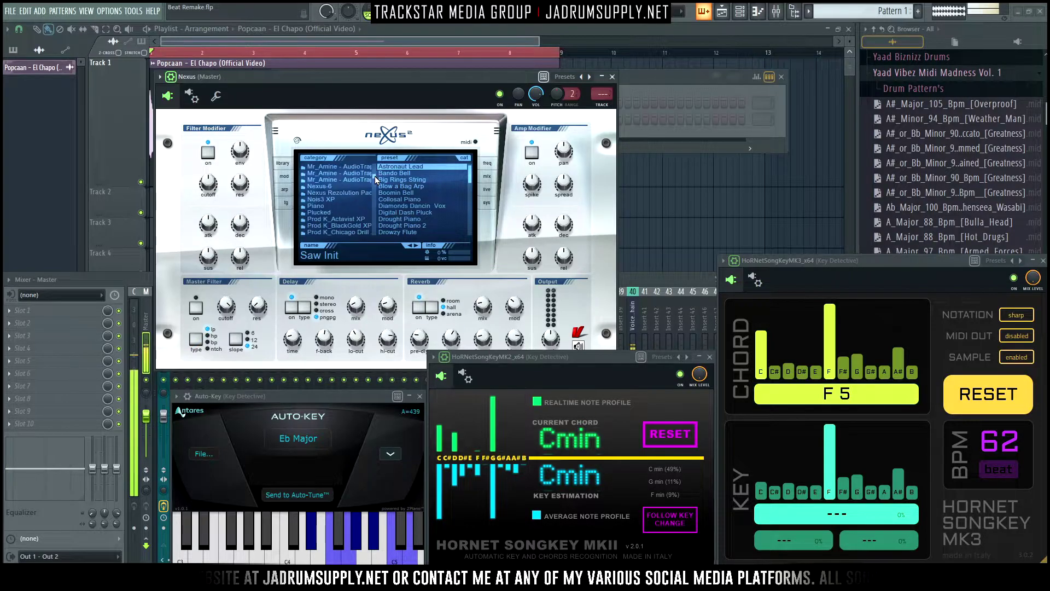
left_click(329, 206)
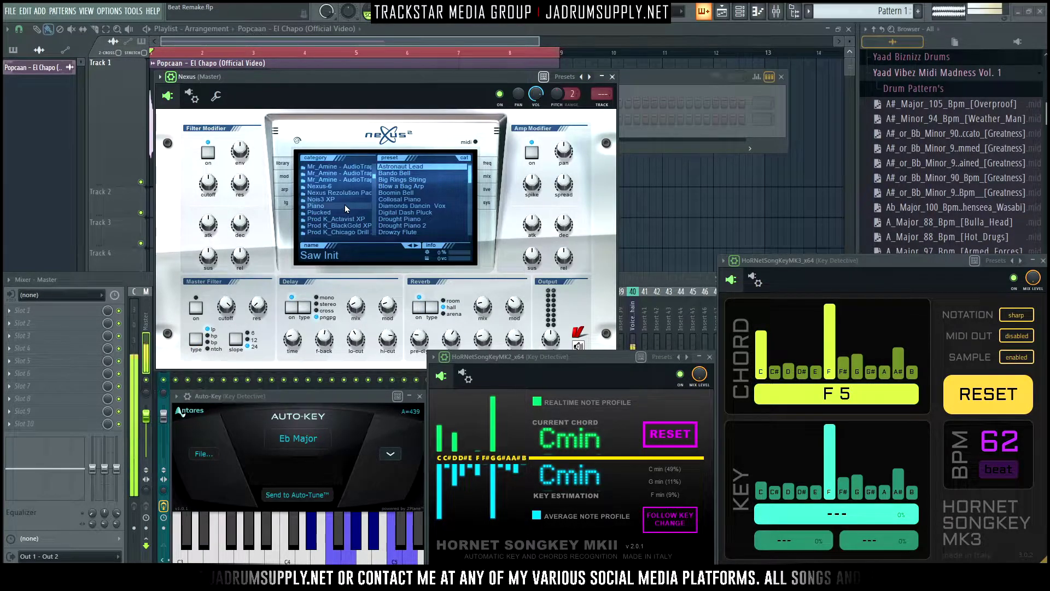
left_click_drag(472, 176, 471, 202)
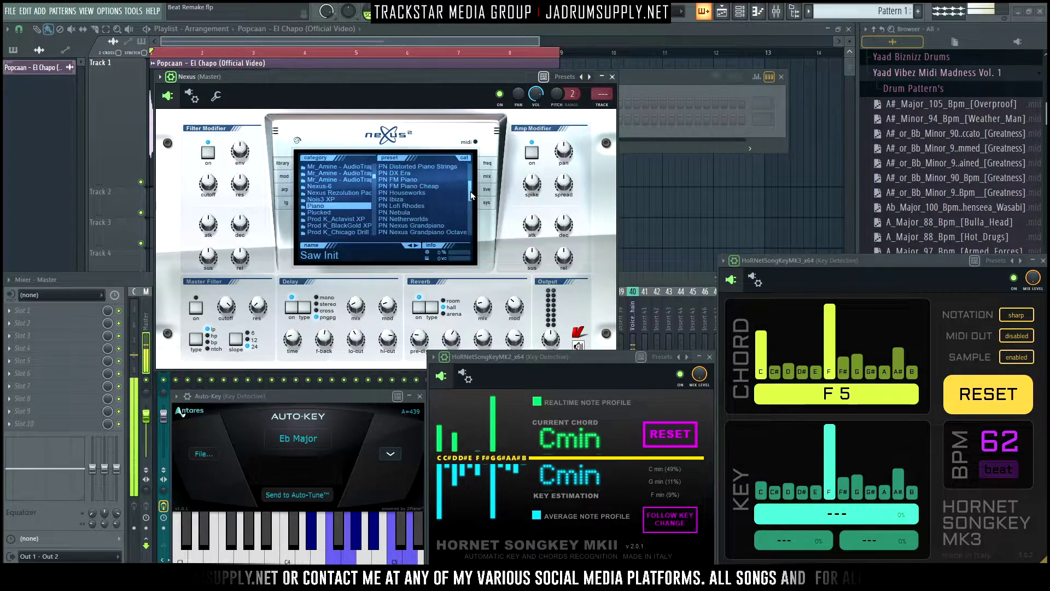
left_click(458, 200)
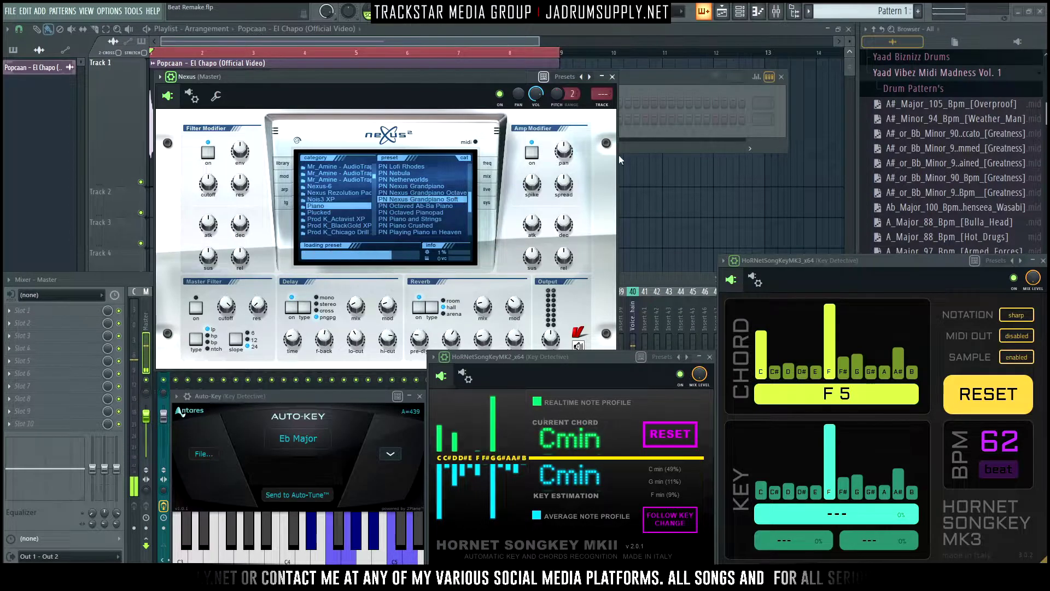
left_click(697, 82)
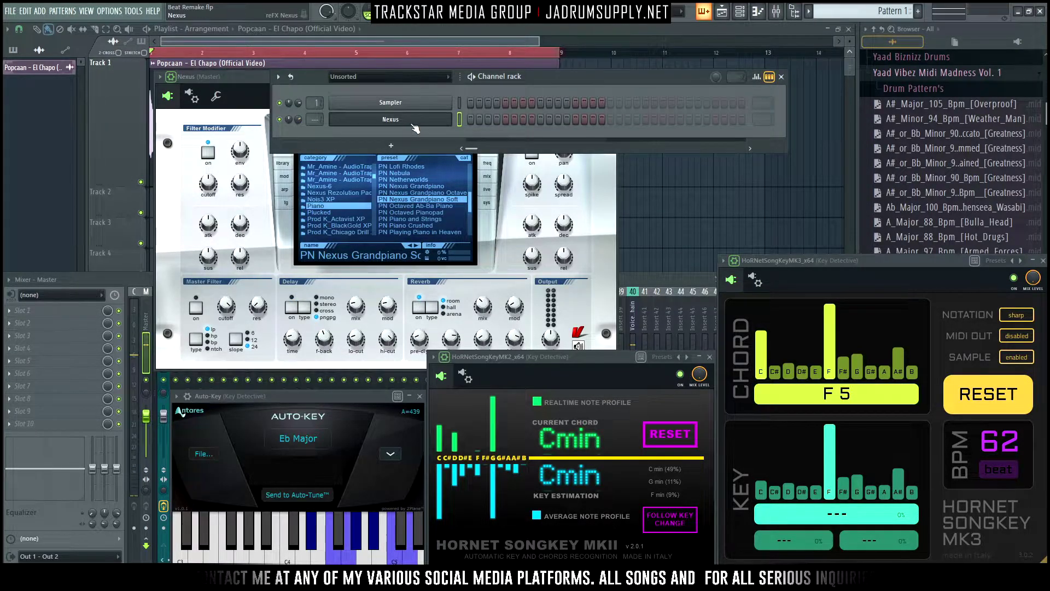
right_click(447, 116)
Open the Nexus piano roll and check the Key Detective insert reading C minor
left_click(475, 119)
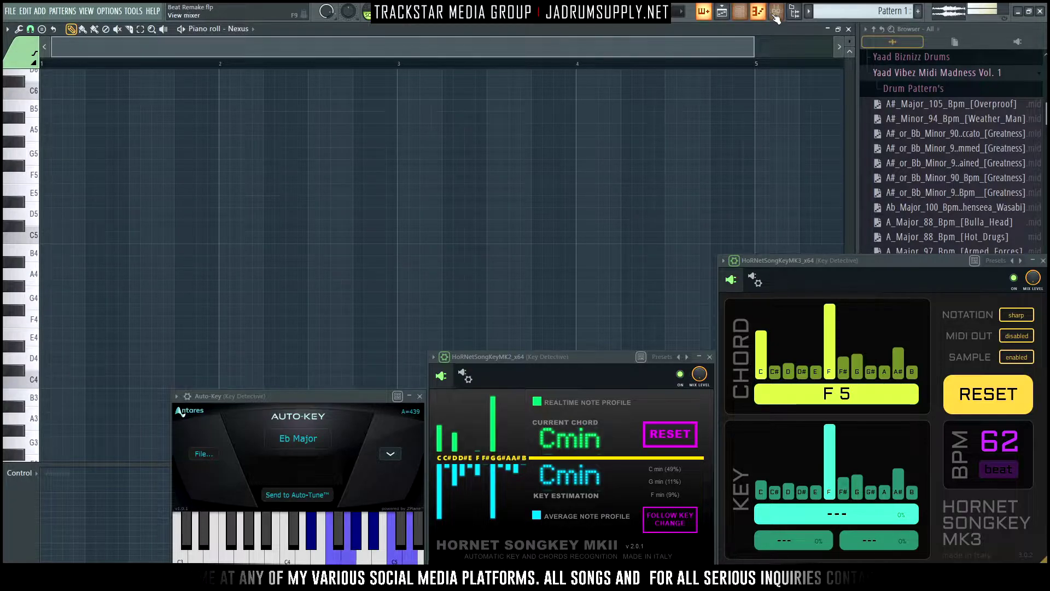
key("F9")
left_click(164, 314)
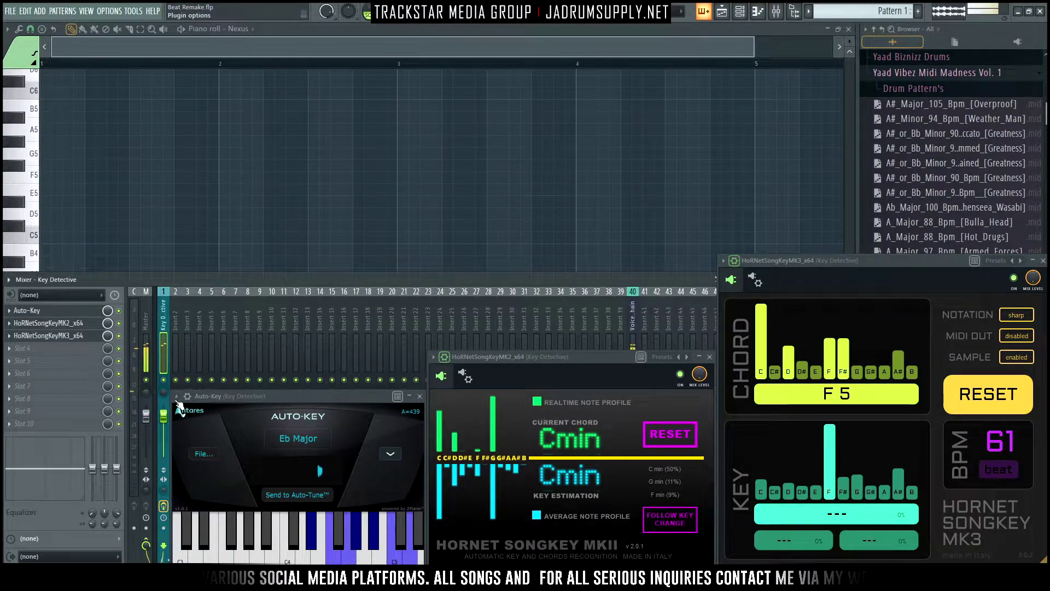
key("F9")
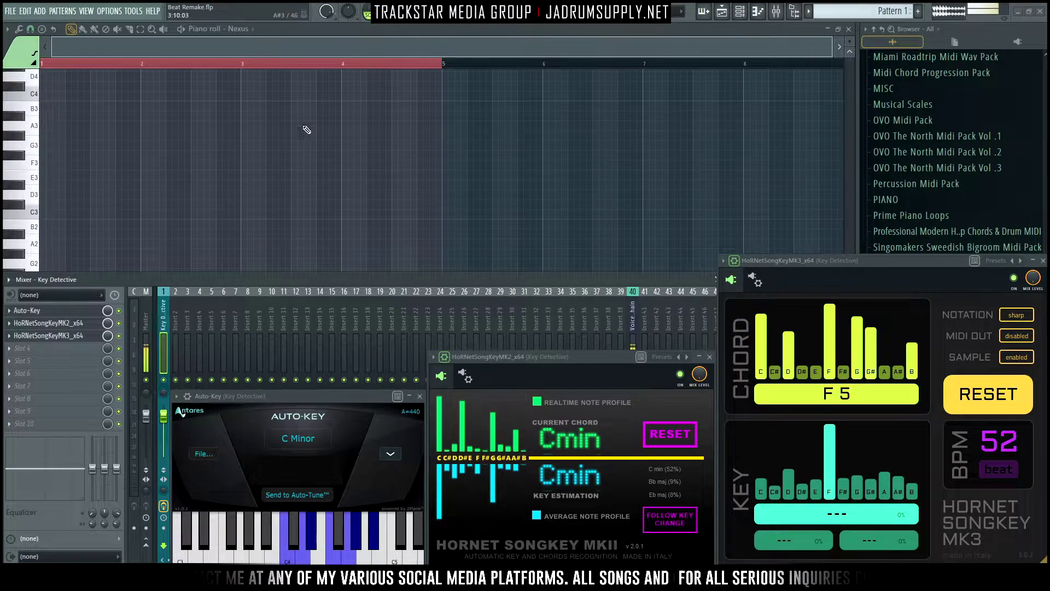
Paste a chord progression into the Nexus piano roll, then undo it
key("F9")
key("ctrl+v")
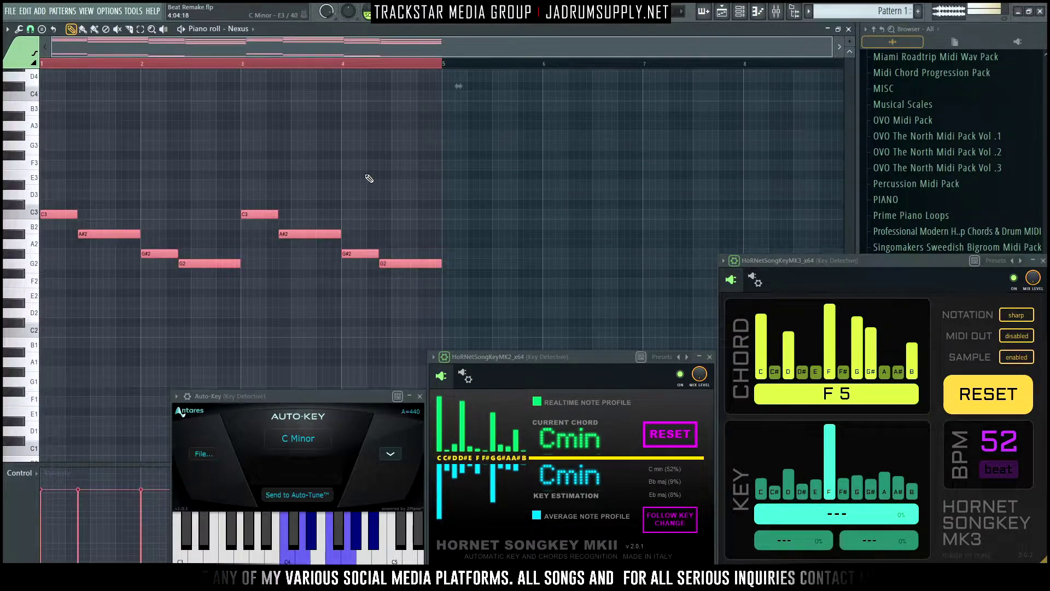
scroll(363, 179, "up", 4)
scroll(366, 194, "up", 2)
key("ctrl+z")
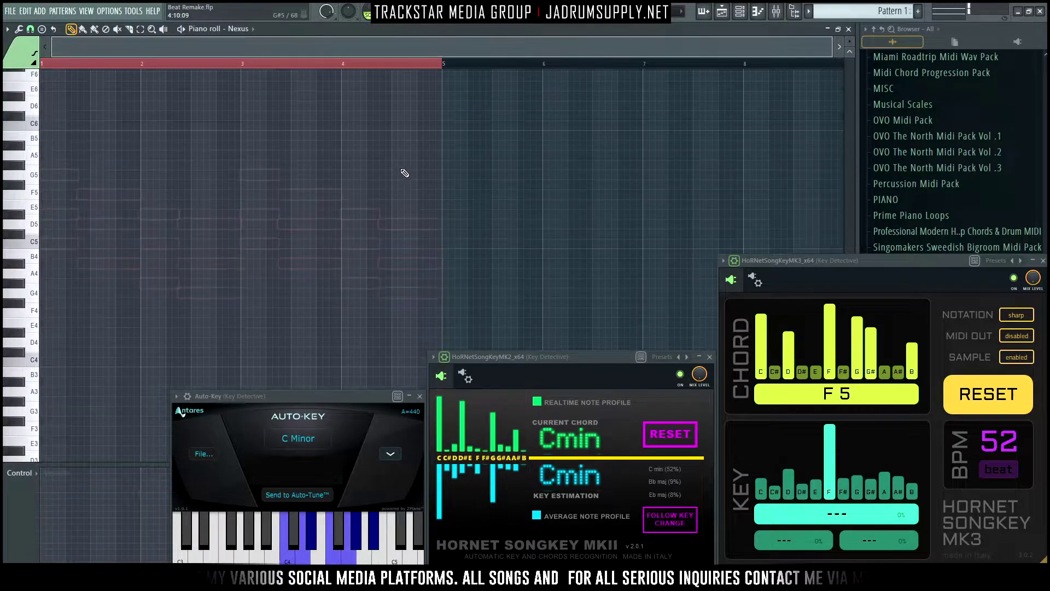
Play and stop the Popcaan song, then place a C5 note at bar 1
scroll(331, 208, "down", 3)
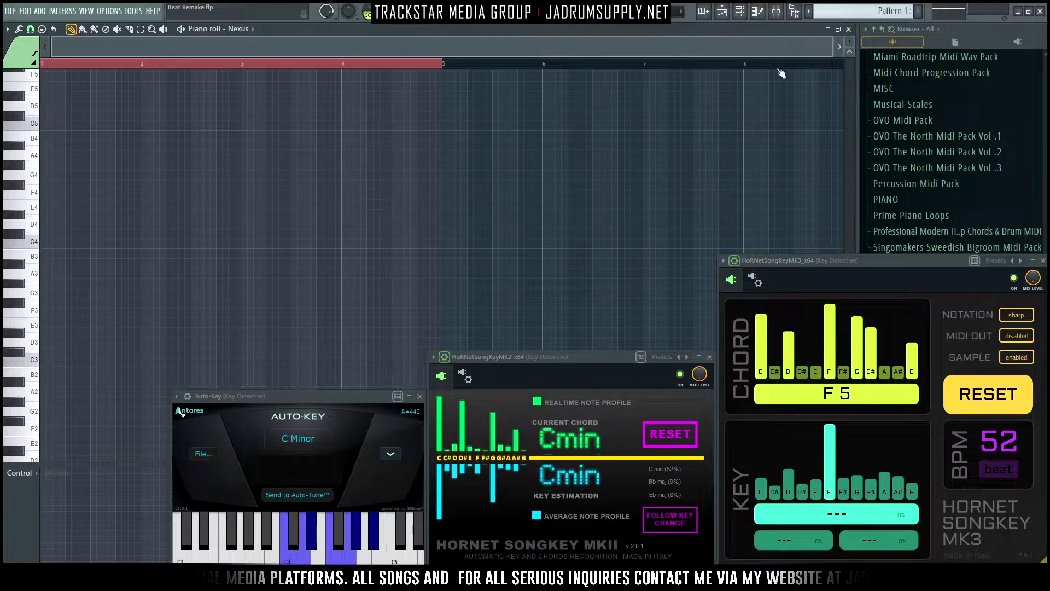
key("space")
key("space")
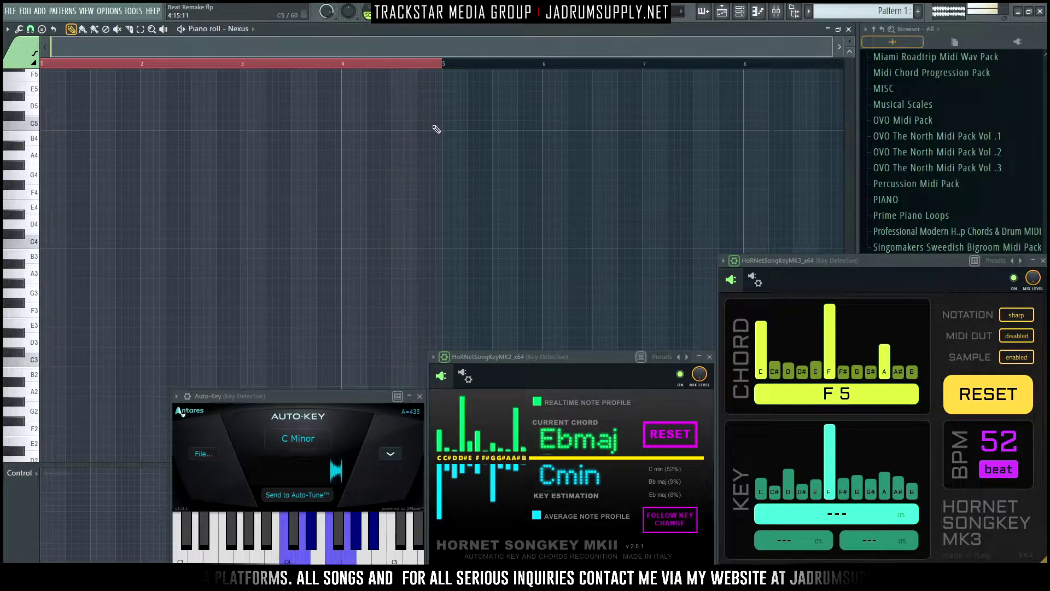
scroll(192, 347, "up", 1)
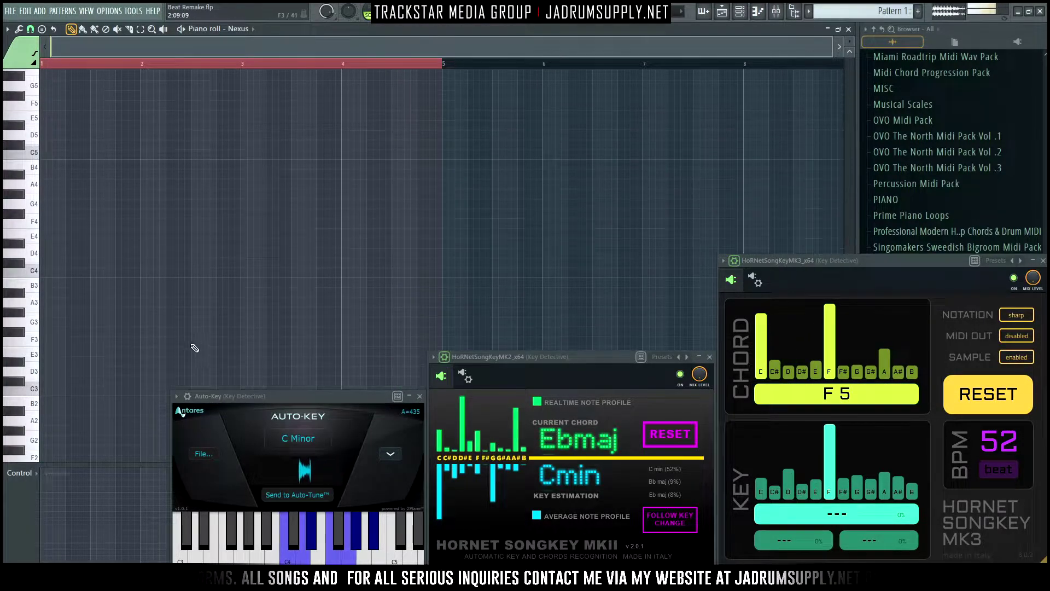
scroll(175, 342, "up", 2)
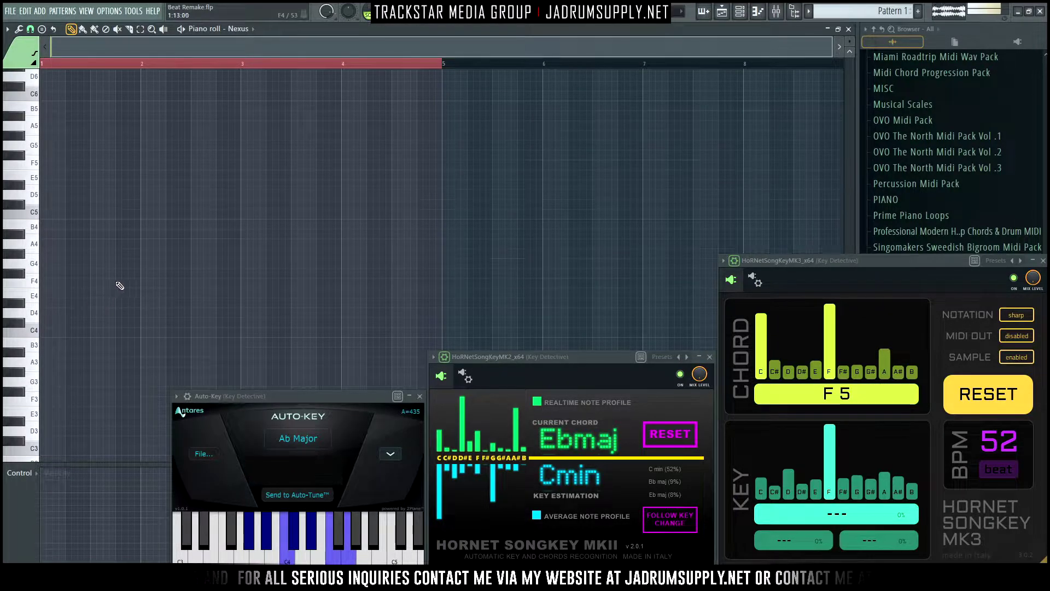
key("space")
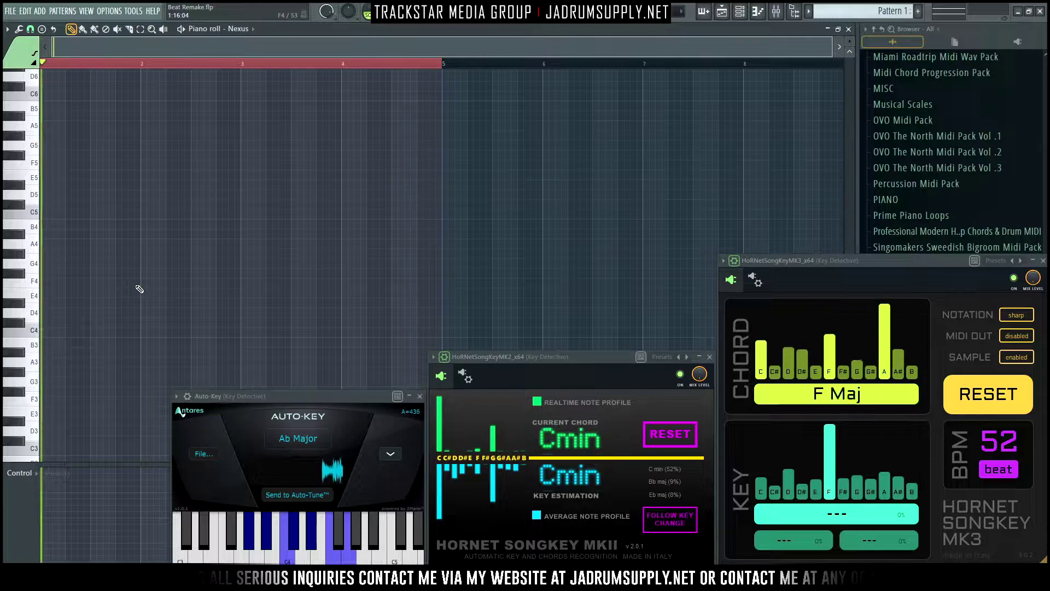
key("space")
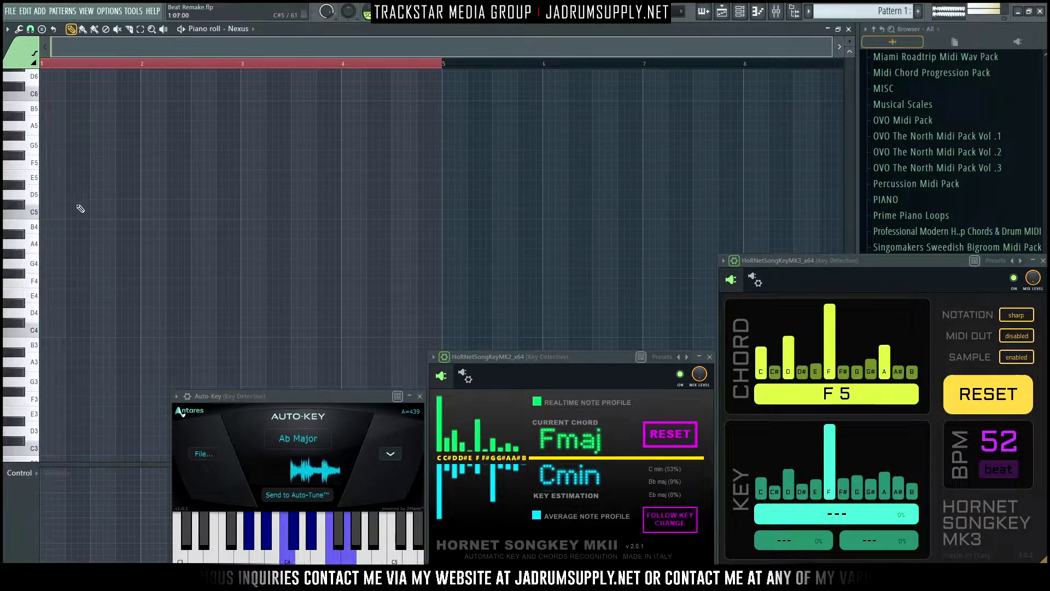
left_click(49, 214)
Align C5 to the bar start, add D#5 and G5, and audition the triad
left_click_drag(70, 218, 49, 187)
left_click(51, 185)
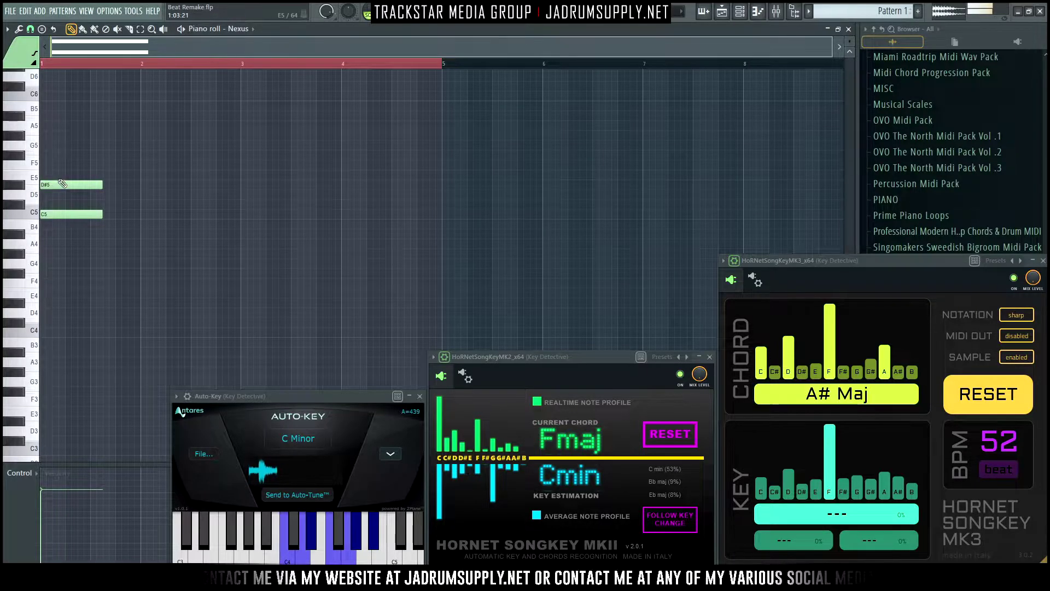
left_click(45, 145)
key("space")
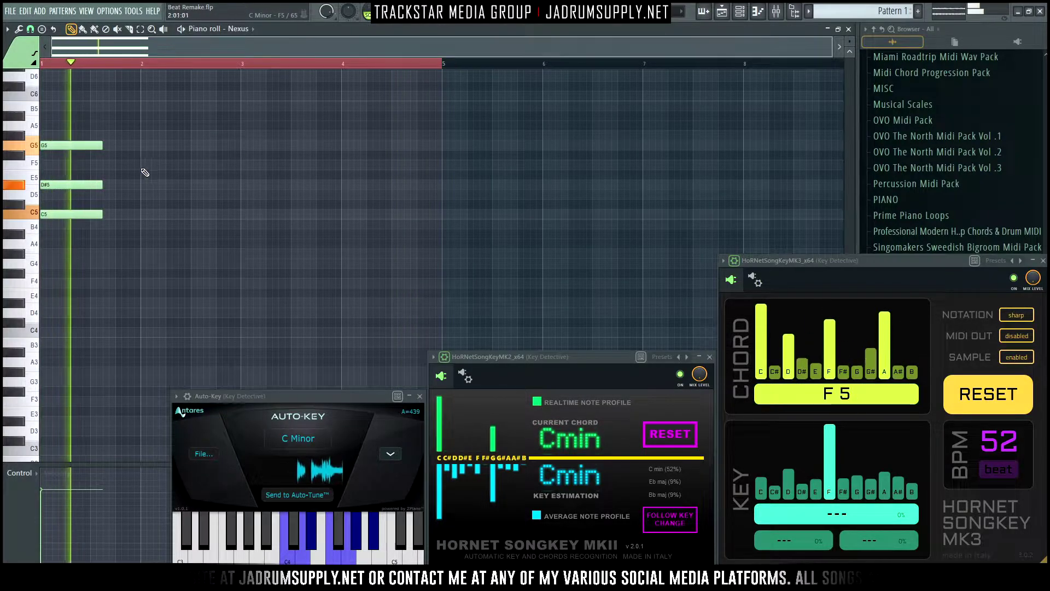
key("space")
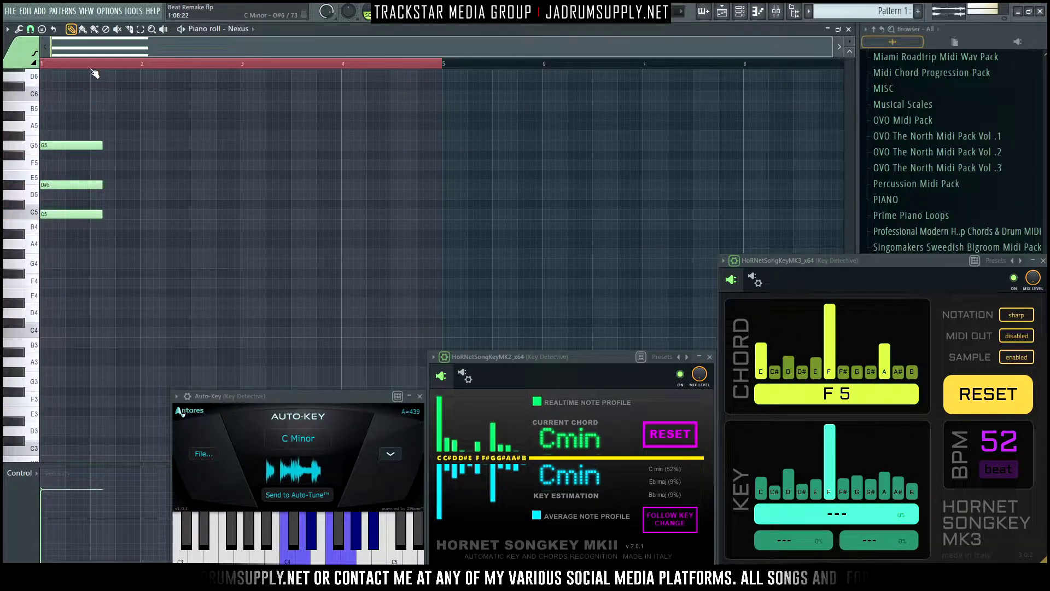
Select all three chord notes and shorten them
scroll(94, 73, "up", 3)
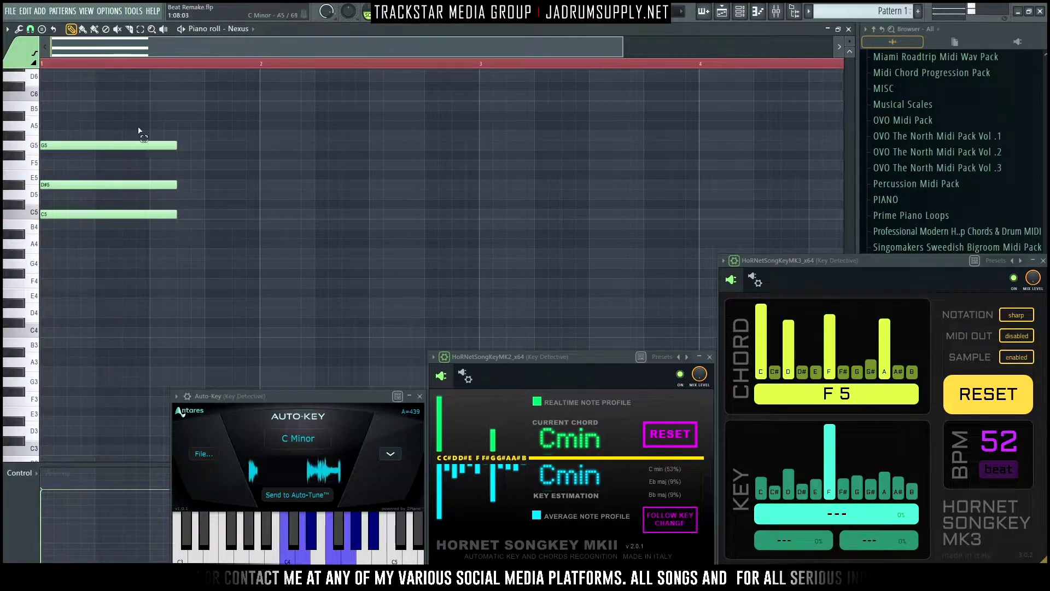
key("ctrl+a")
left_click_drag(175, 215, 86, 222)
scroll(137, 224, "down", 2)
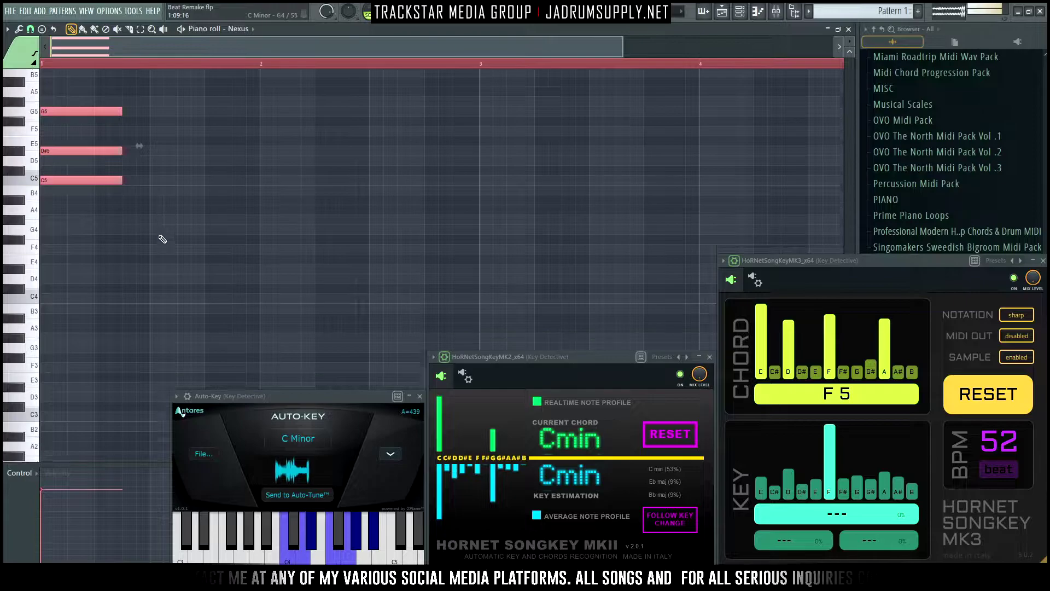
scroll(172, 233, "up", 4)
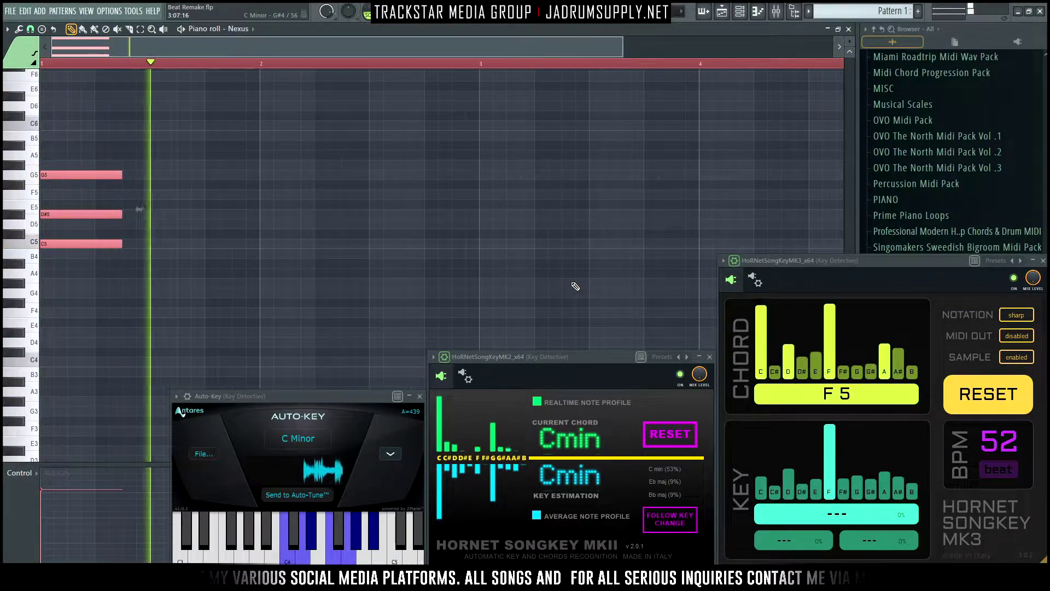
key("space")
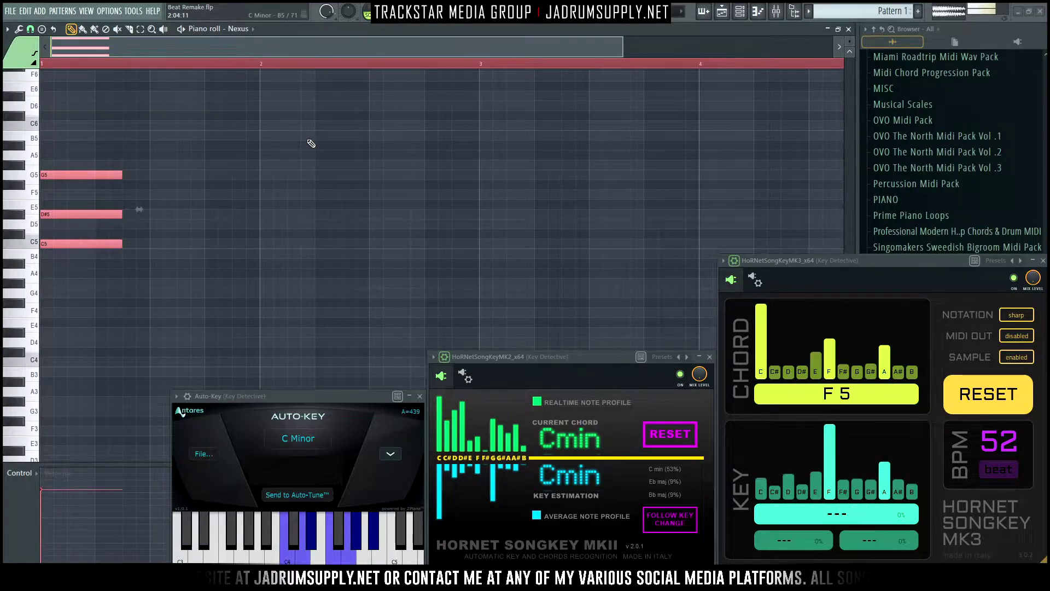
left_click(300, 188)
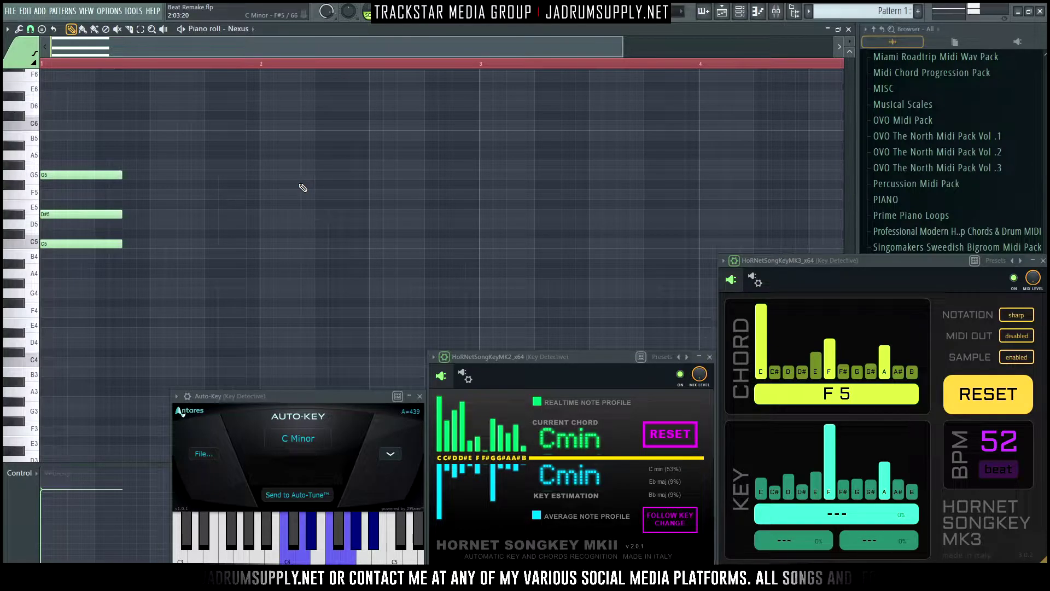
scroll(269, 71, "down", 1)
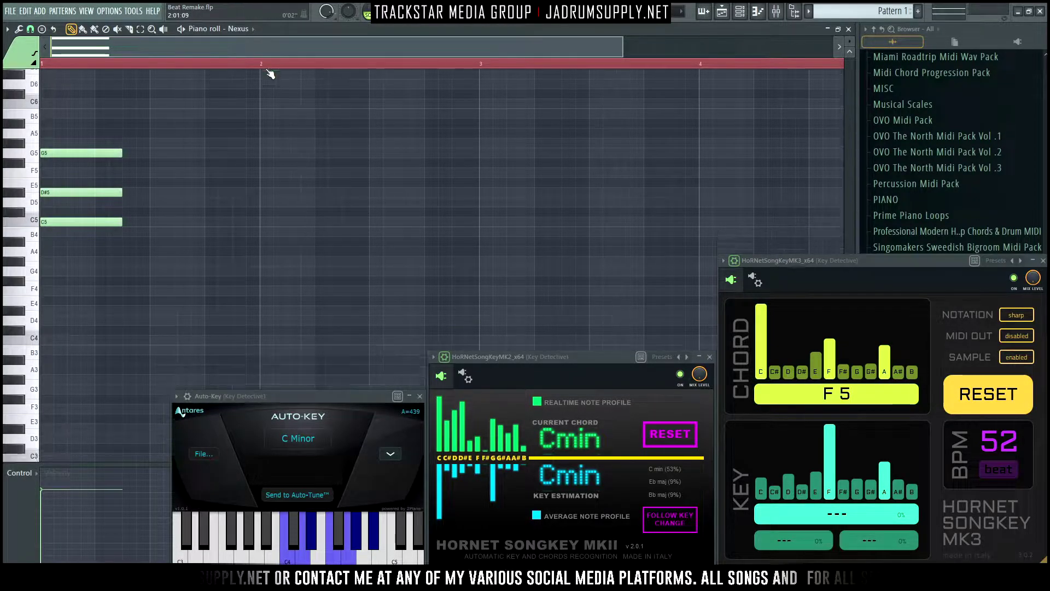
scroll(274, 69, "down", 2)
Draw a B-flat major chord (A#4, D5, F5) and extend it to bar 2
key("space")
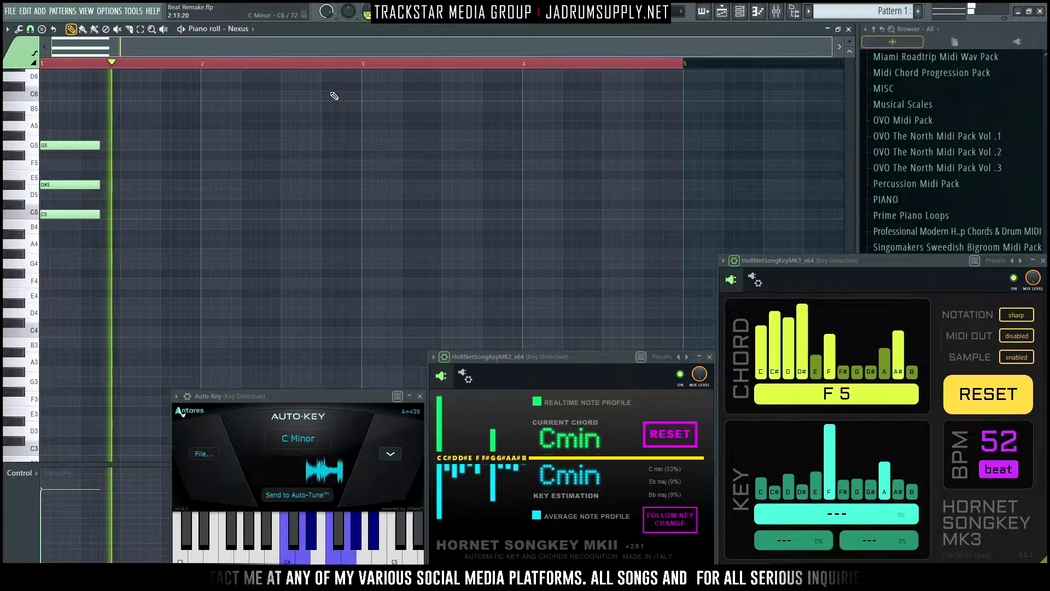
key("space")
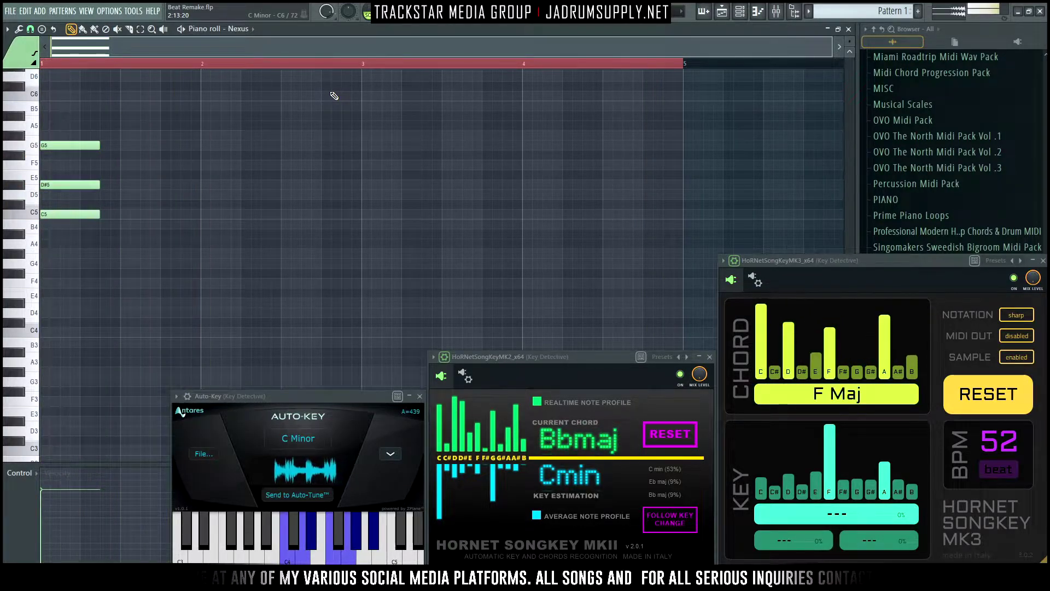
left_click(104, 232)
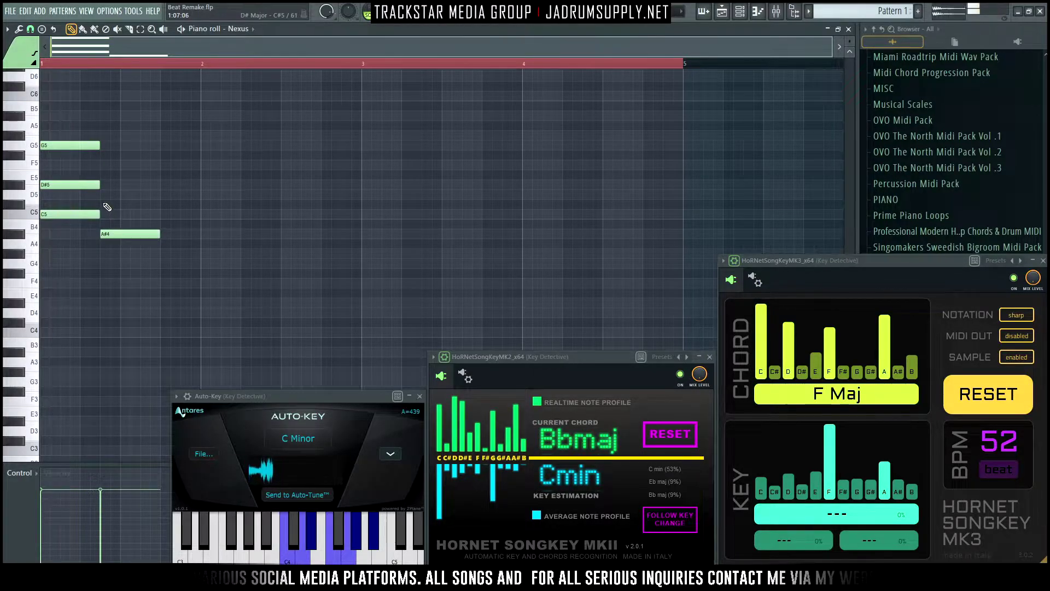
left_click_drag(107, 203, 121, 192)
left_click(103, 163)
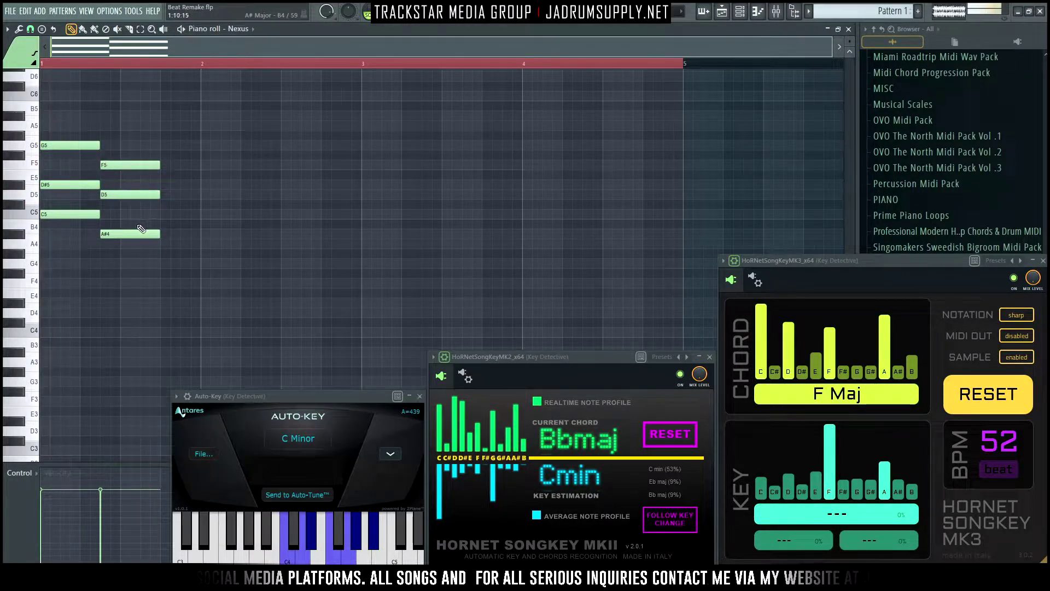
key("space")
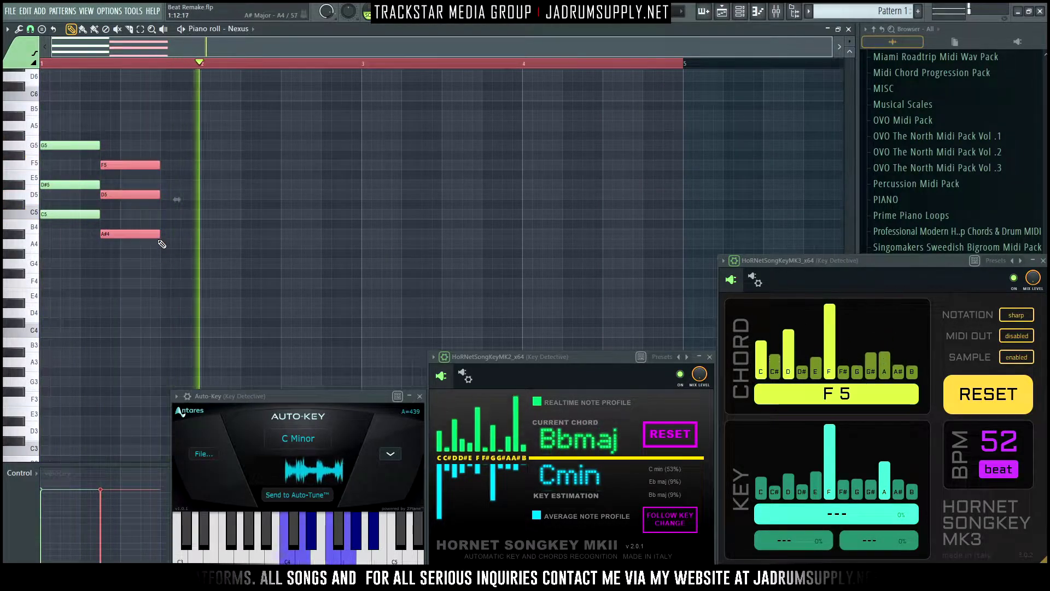
left_click_drag(160, 234, 190, 239)
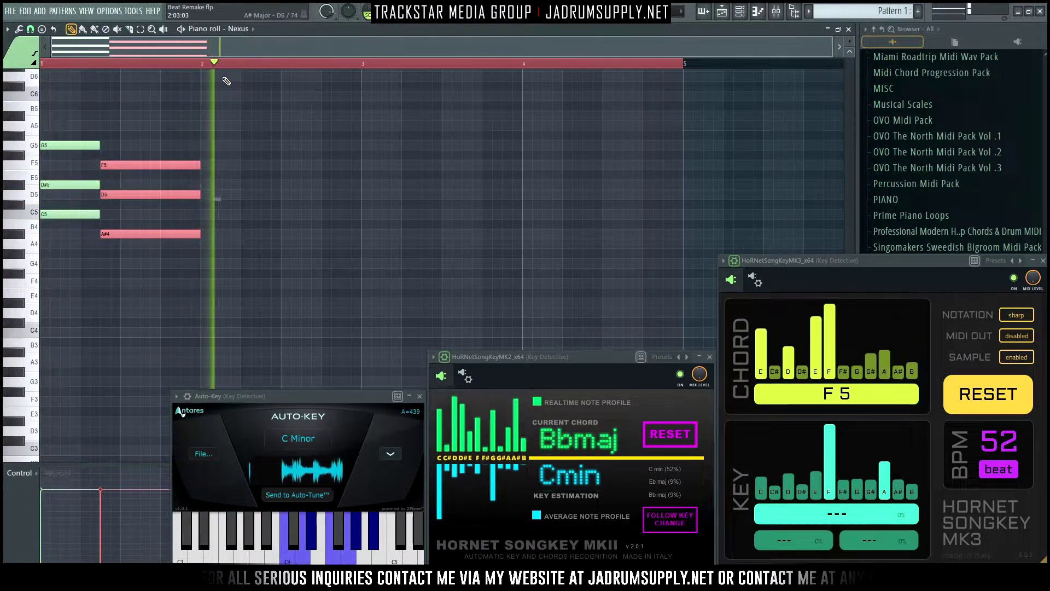
Audition the two chords, then draw an F4 note at the start of bar 2
key("space")
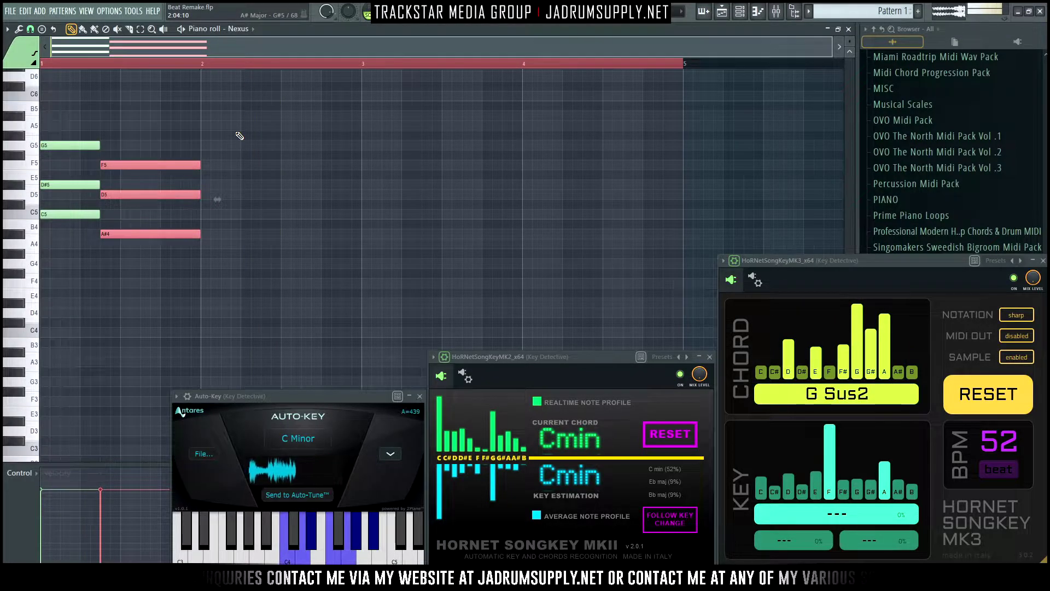
key("space")
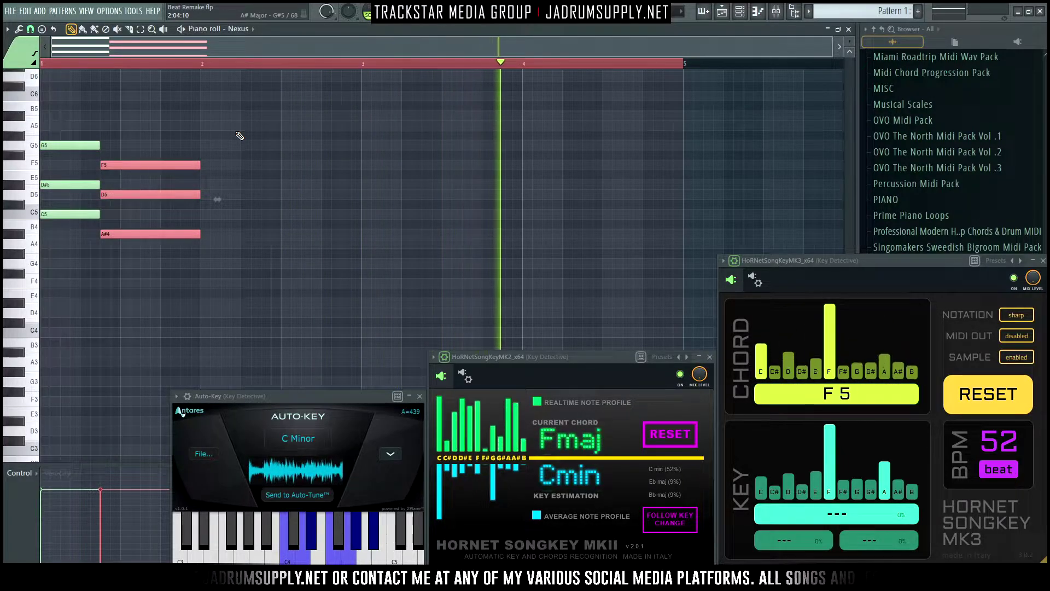
key("space")
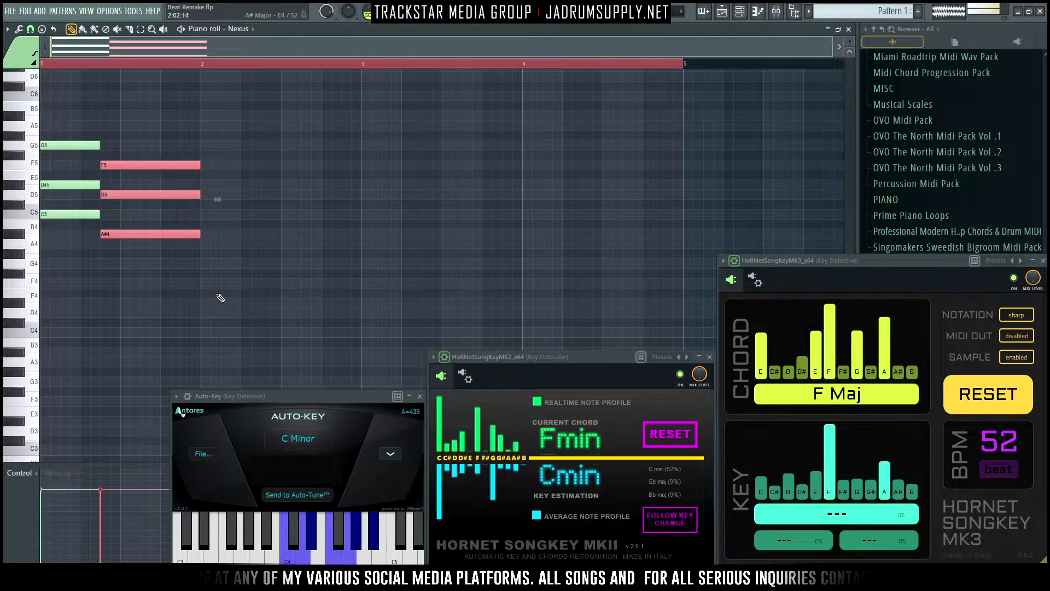
left_click(206, 283)
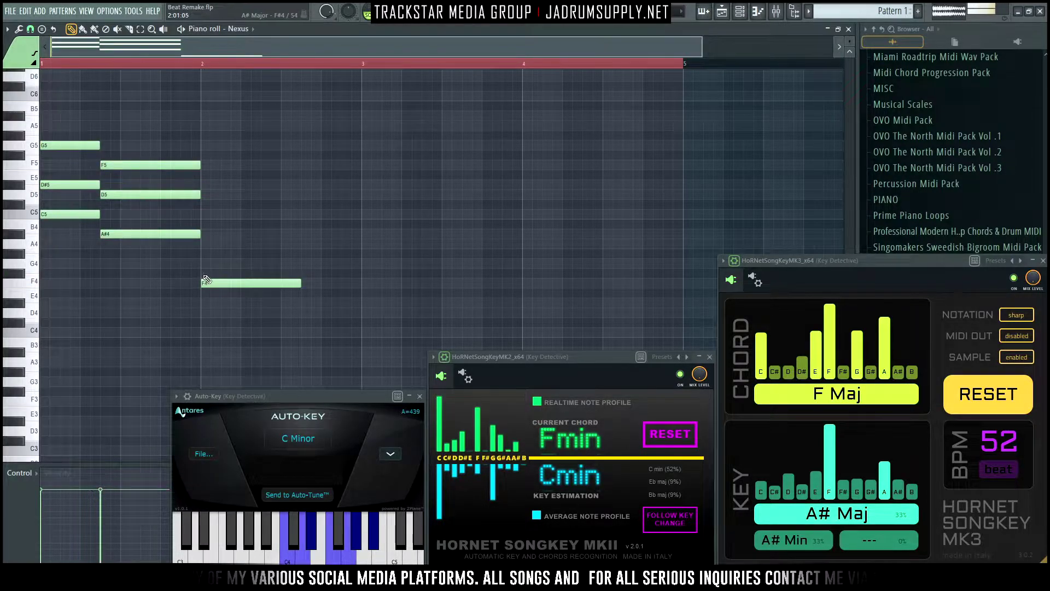
Add G#4 and C5 above the bar-2 F4 to form an F-minor chord
left_click(202, 254)
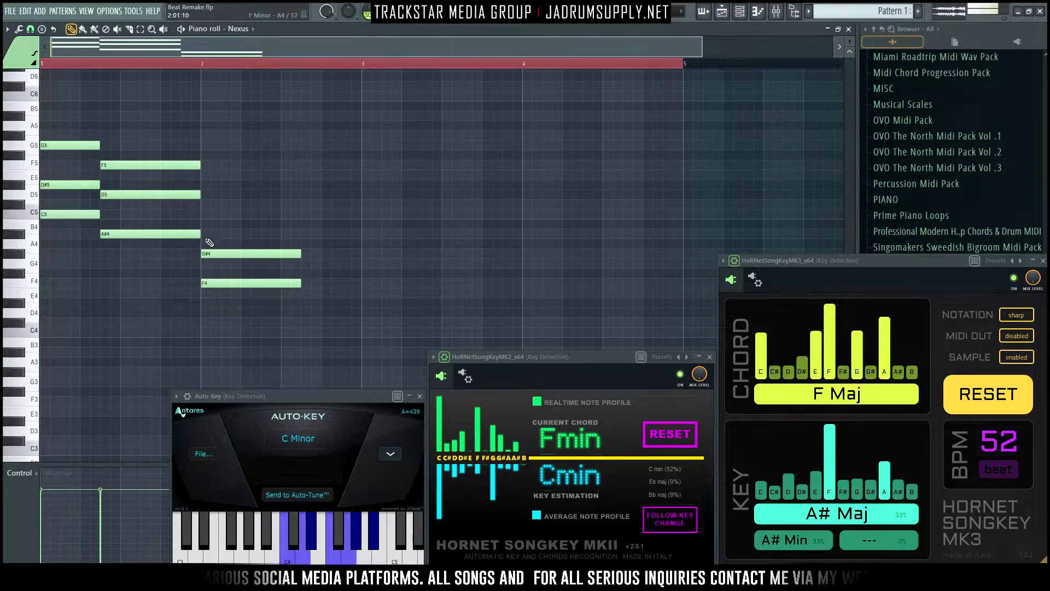
left_click(200, 214)
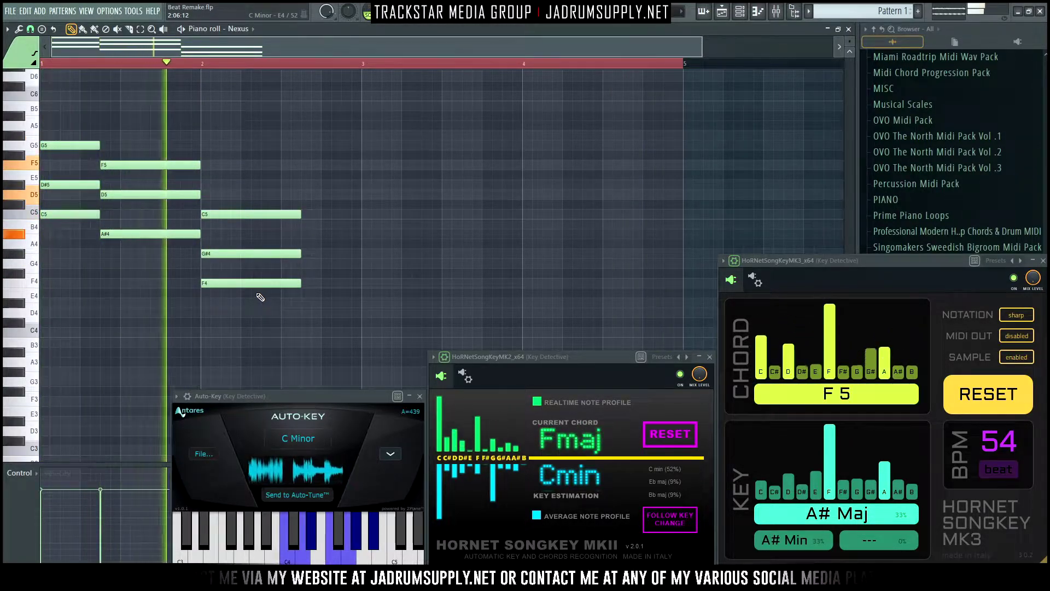
key("space")
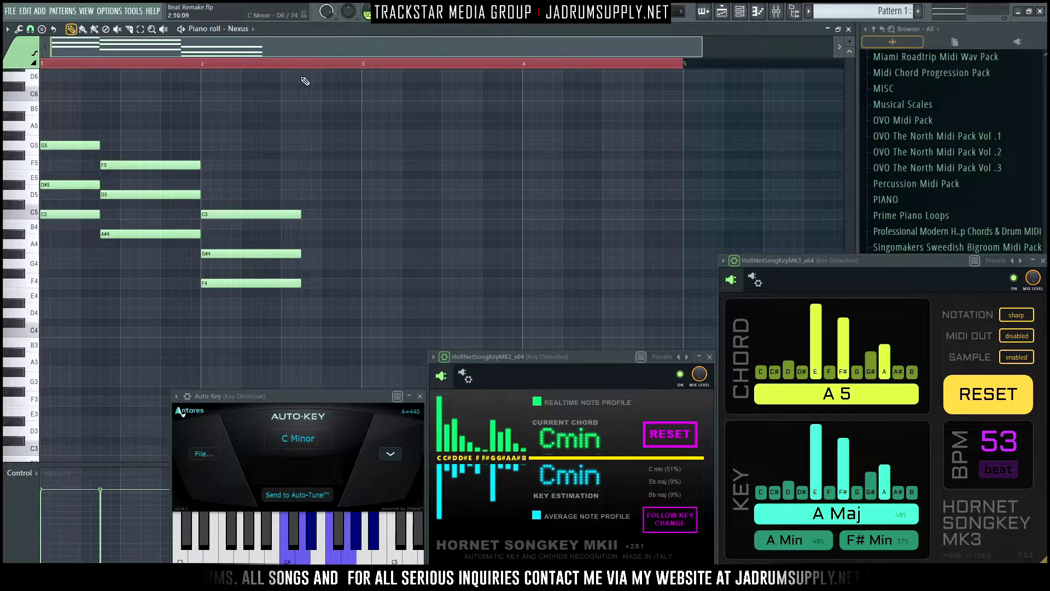
key("space")
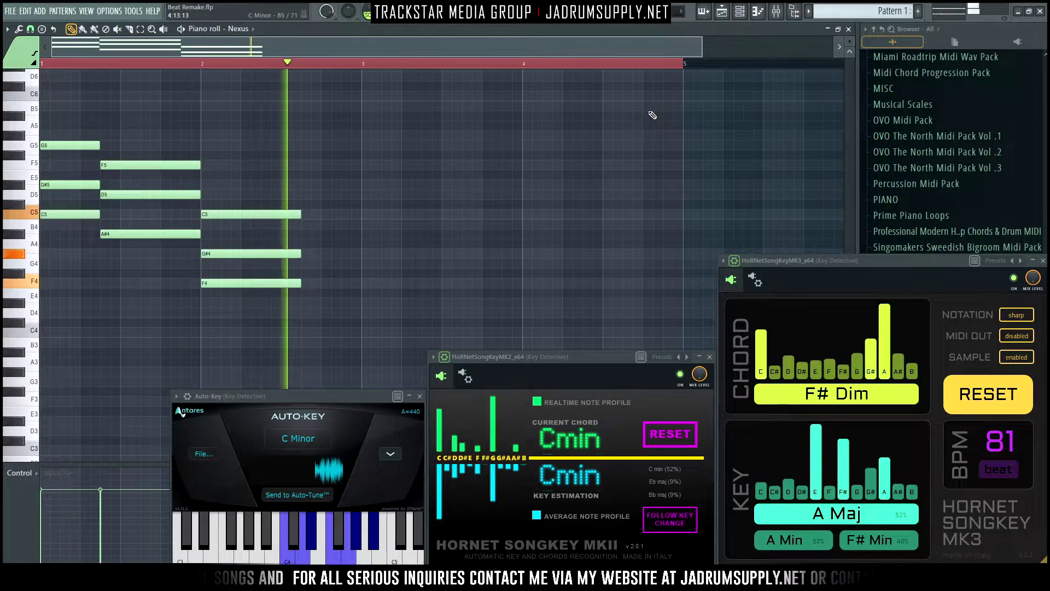
key("space")
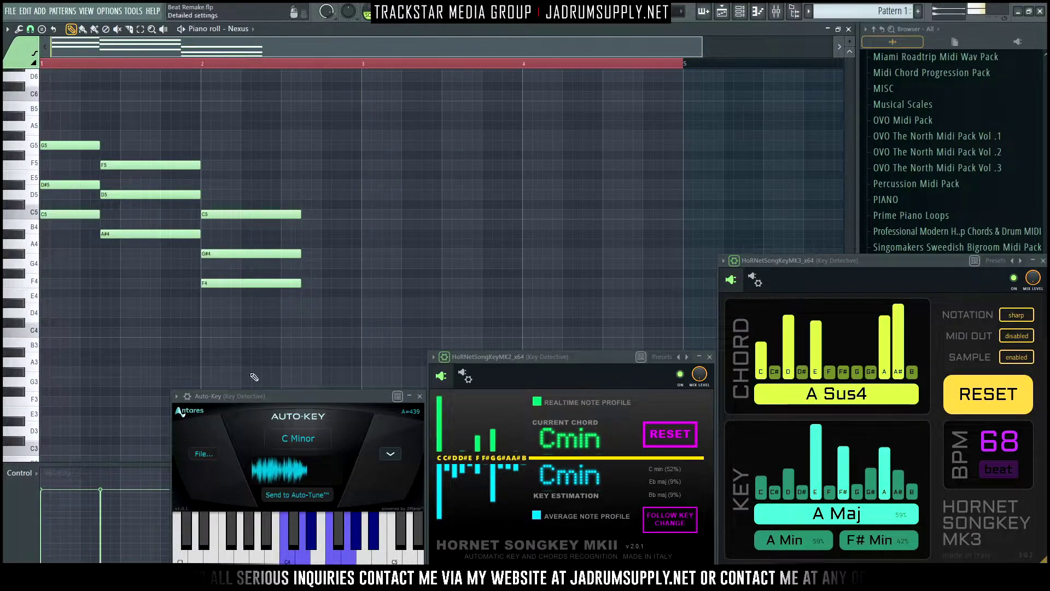
right_click(247, 283)
Lower G#4 to G4 and switch smart disable for all plugins via Macros
left_click_drag(217, 264, 218, 267)
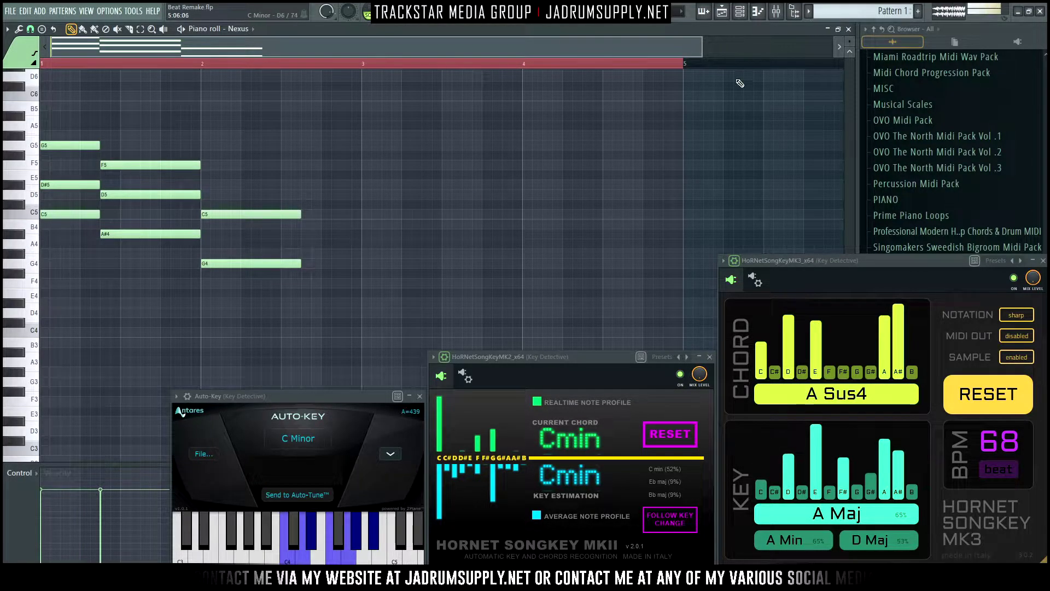
left_click(134, 11)
mouse_move(146, 48)
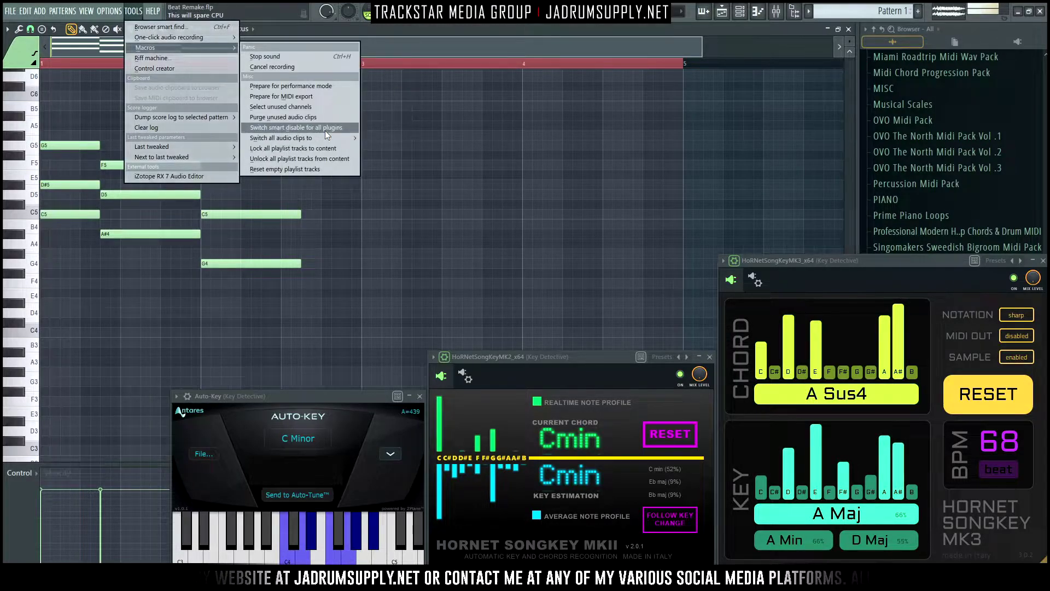
left_click(325, 130)
Move the bar-2 C5 down to A#4, add D5, and audition the G-minor chord
left_click_drag(232, 216, 236, 236)
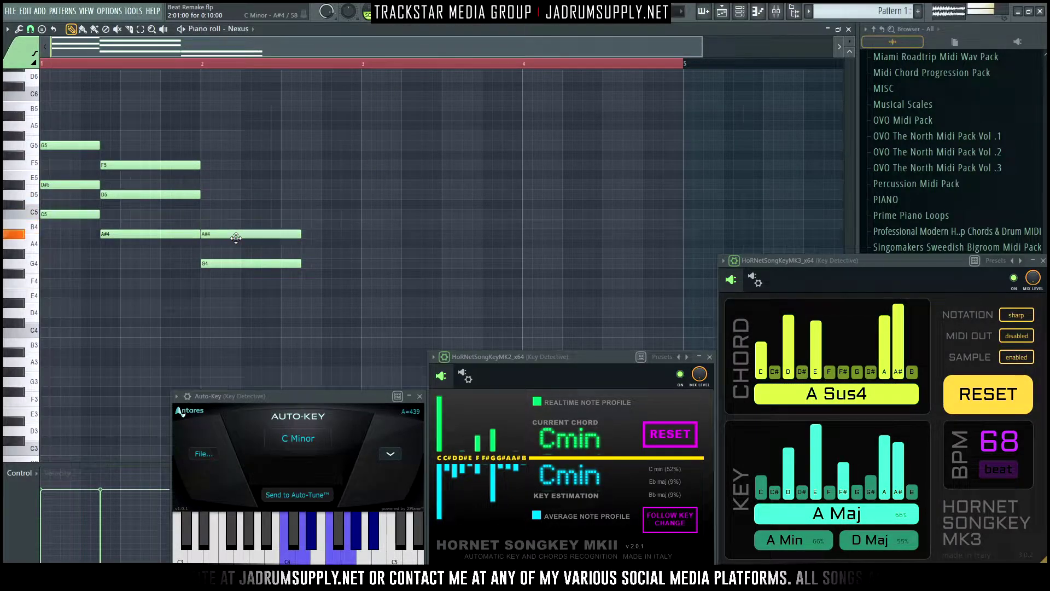
left_click(204, 195)
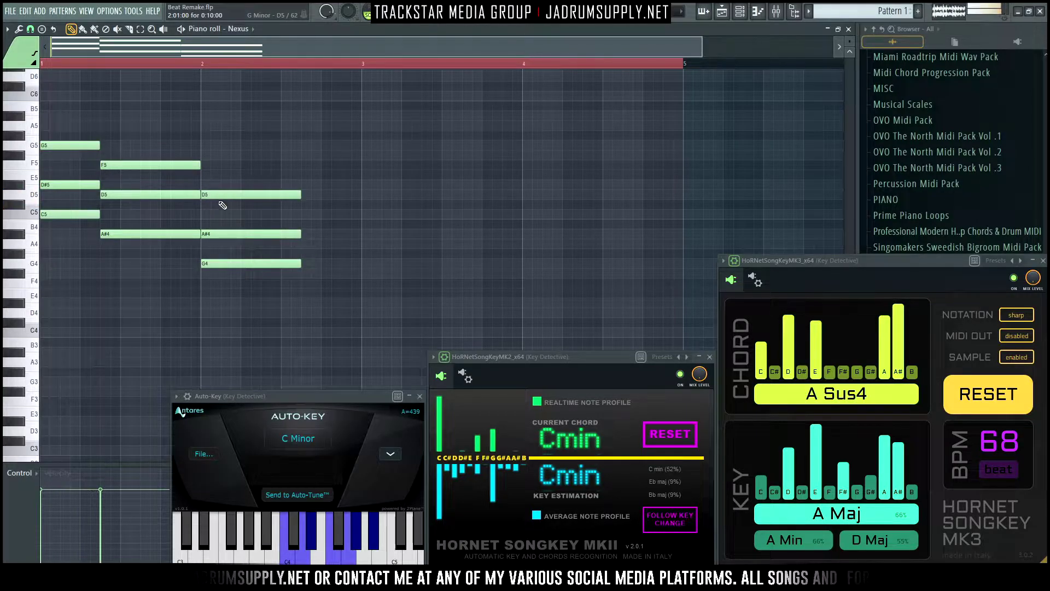
key("space")
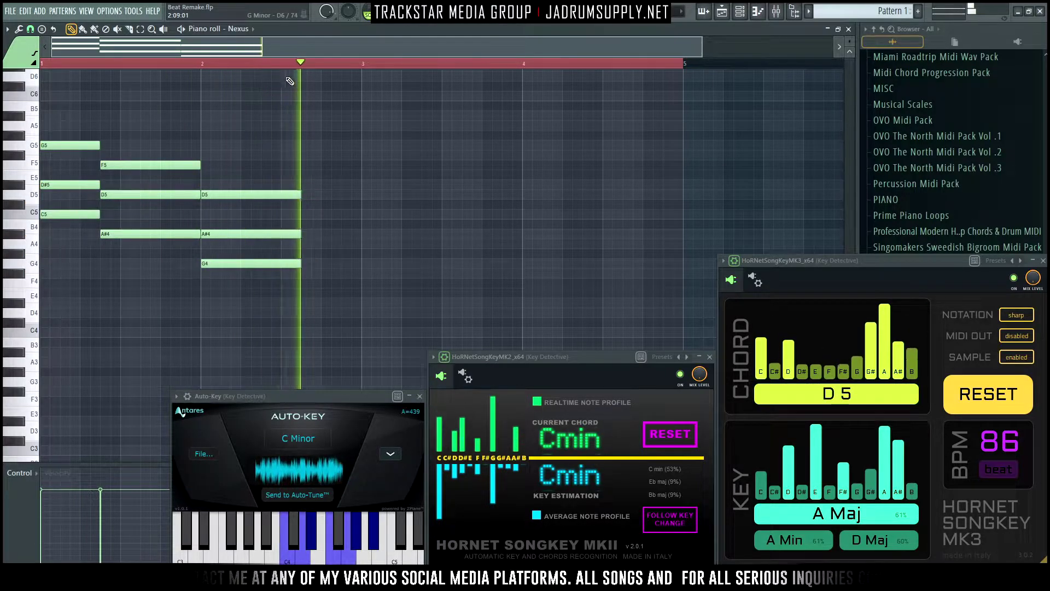
key("space")
scroll(274, 93, "down", 2, "ctrl")
left_click_drag(171, 167, 260, 282)
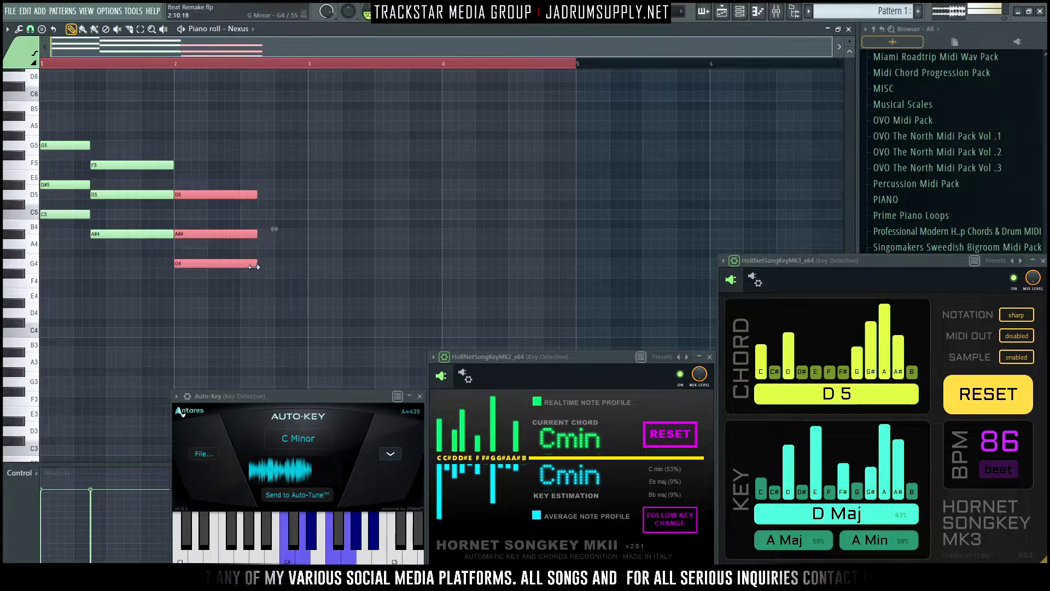
Deselect the bar-2 chord, then play and stop the Nexus progression several times to audition it
right_click(254, 251)
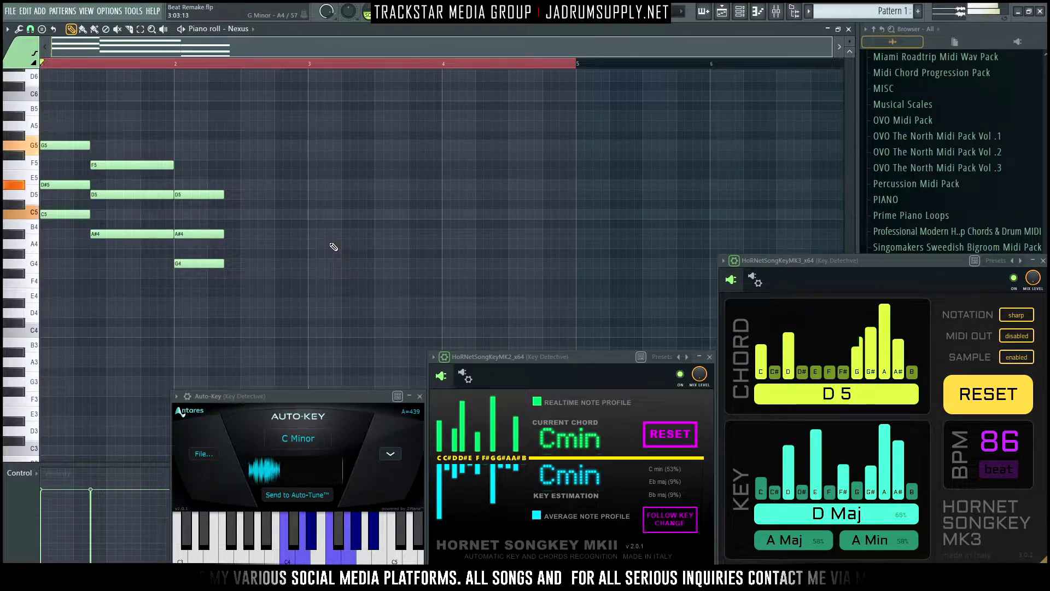
key("space")
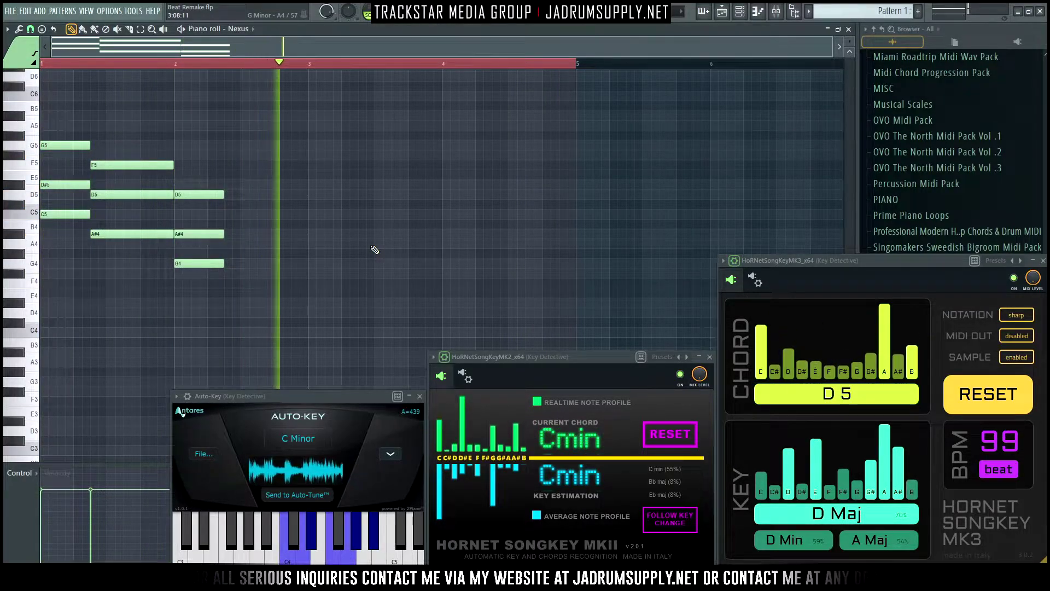
key("space")
key("space")
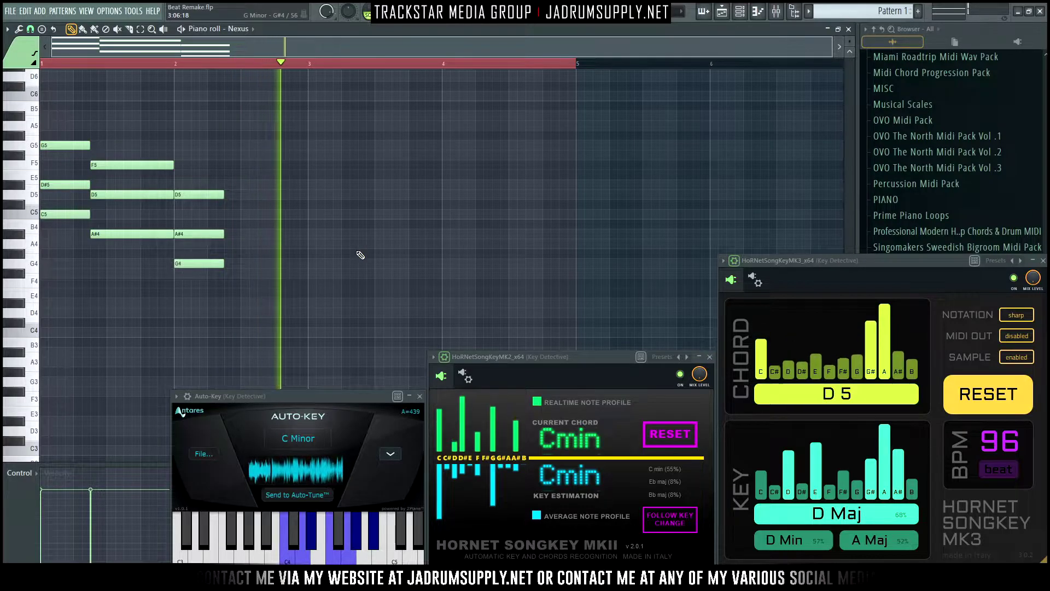
key("space")
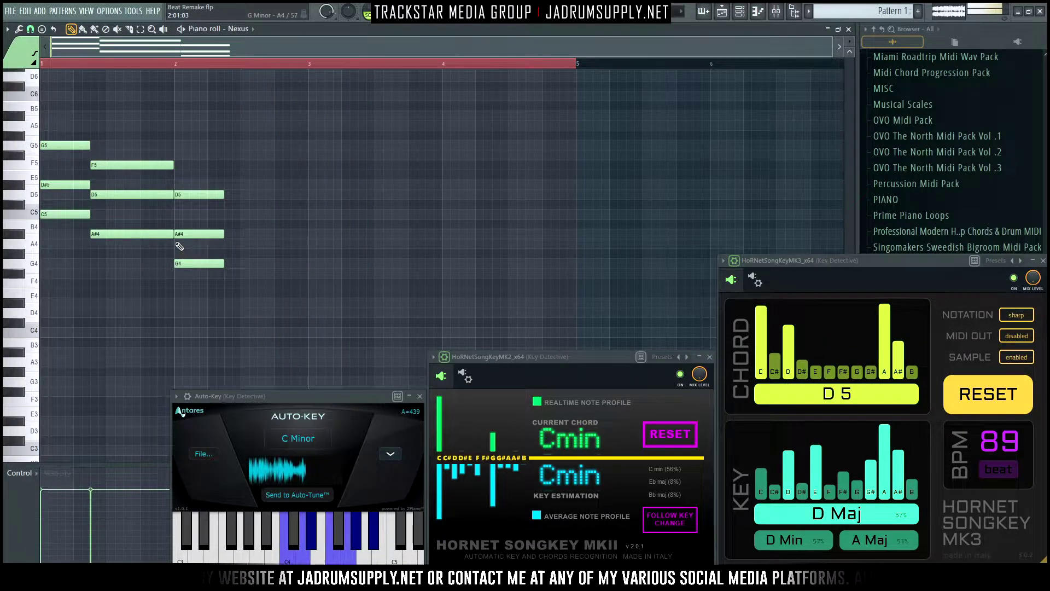
key("space")
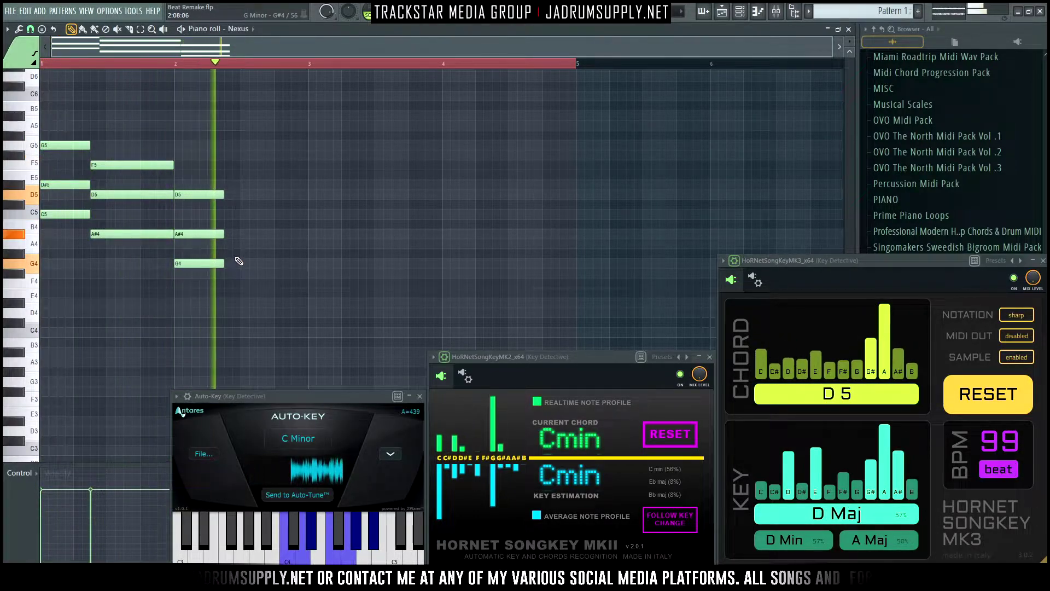
key("space")
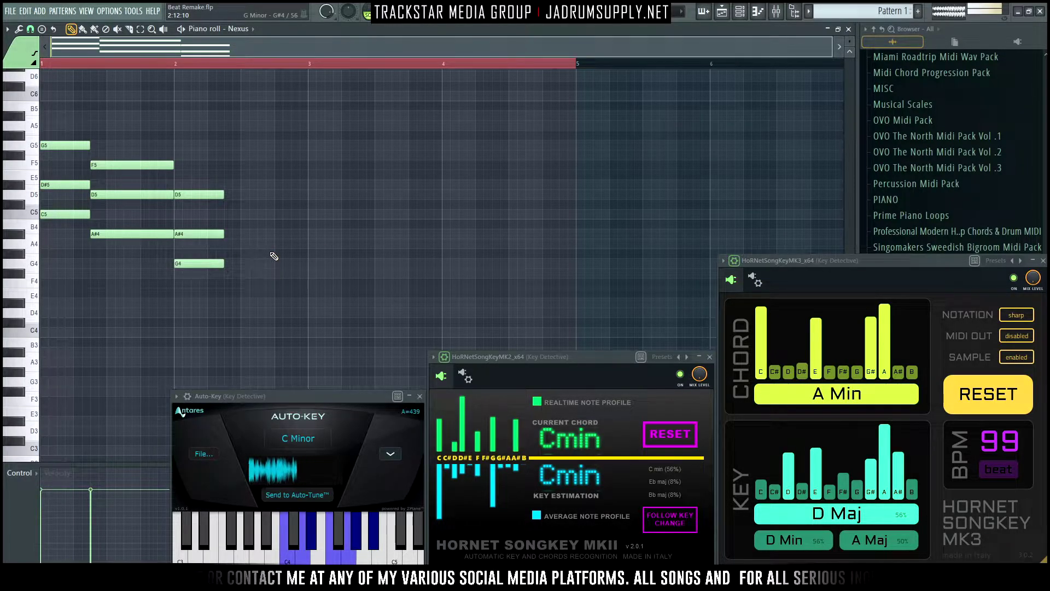
Open the Sampler channel's piano roll and delete its stray C3 note
left_click(722, 17)
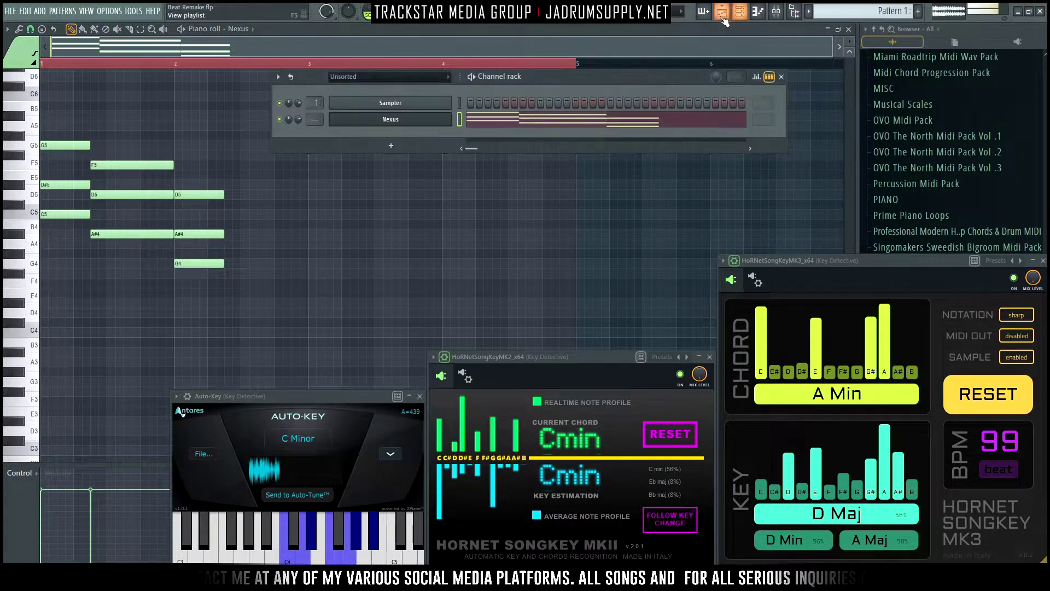
right_click(449, 103)
left_click(480, 99)
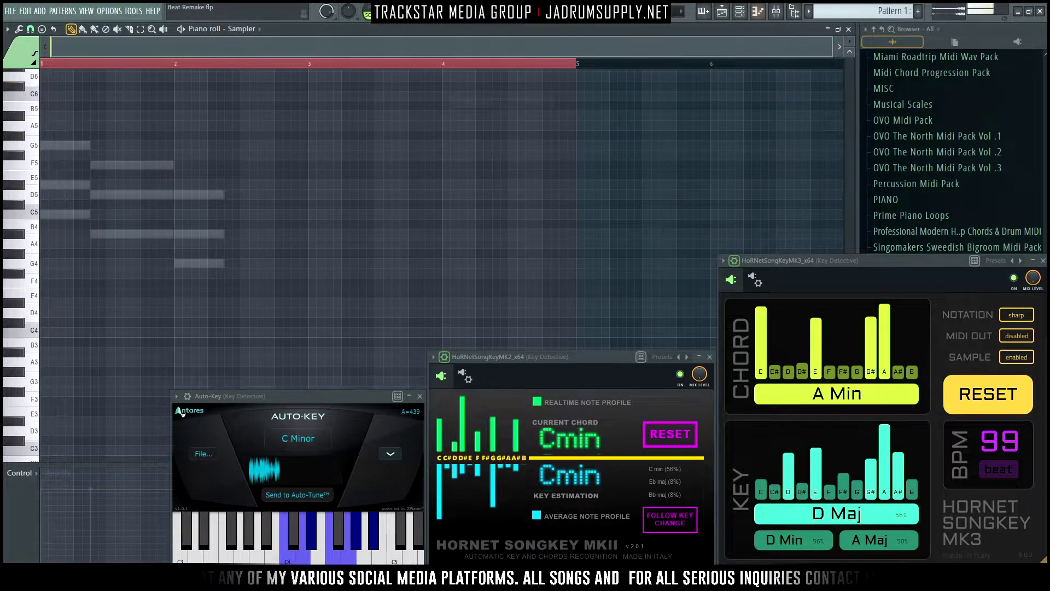
scroll(40, 336, "down", 3)
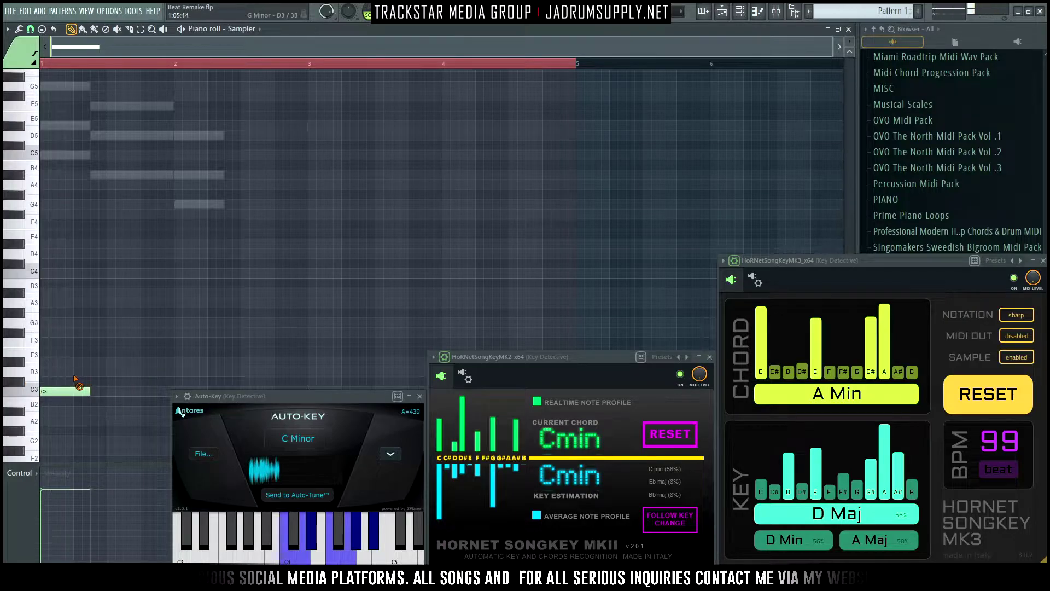
right_click(77, 387)
Browse to the Musical Scales > Minor Scales folder in the Browser
scroll(900, 89, "up", 4)
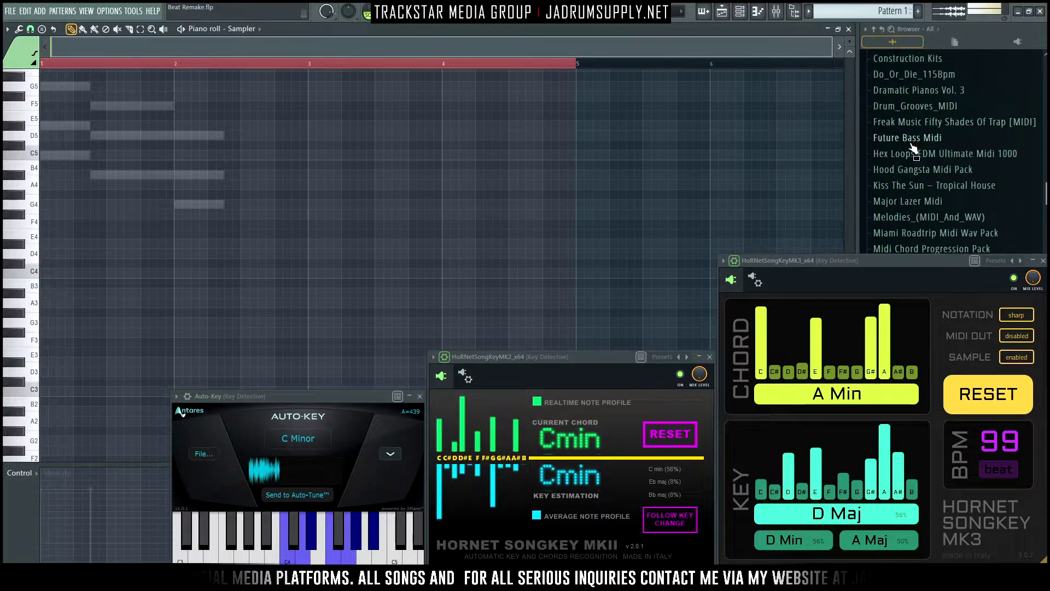
scroll(906, 126, "up", 4)
scroll(911, 159, "down", 2)
scroll(911, 160, "down", 5)
scroll(905, 166, "down", 3)
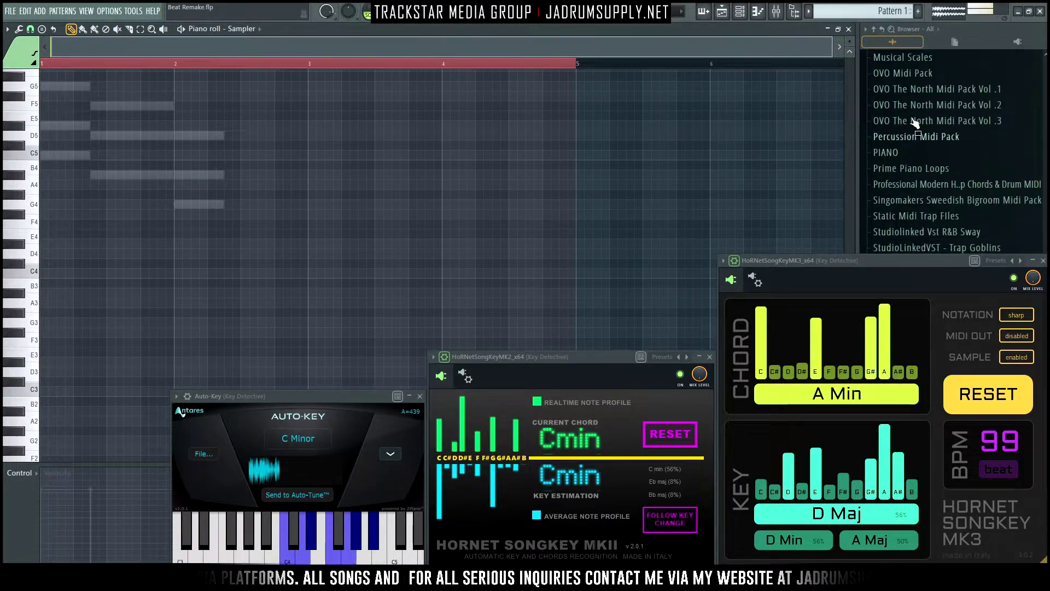
left_click(908, 57)
left_click(913, 90)
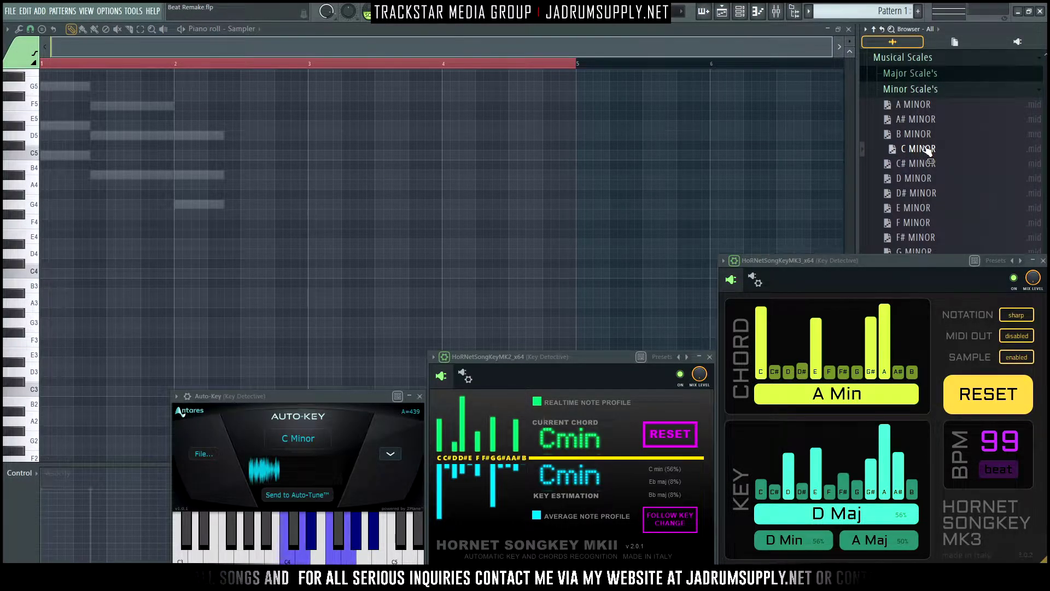
Drop C MINOR.mid into the Sampler pattern and return to the Nexus chords
left_click_drag(924, 155, 503, 156)
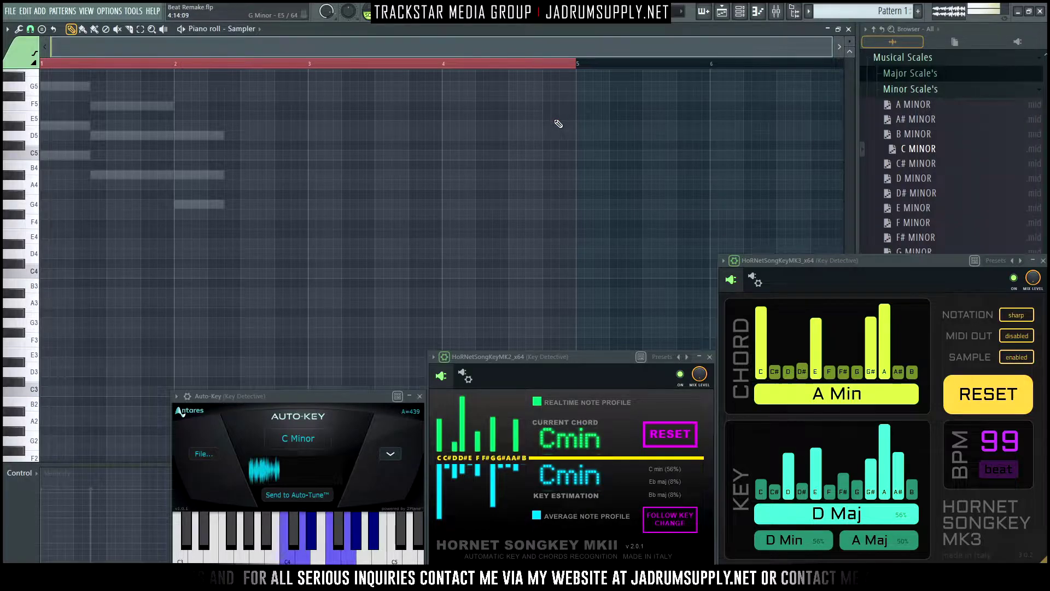
left_click_drag(558, 123, 556, 124)
left_click(739, 12)
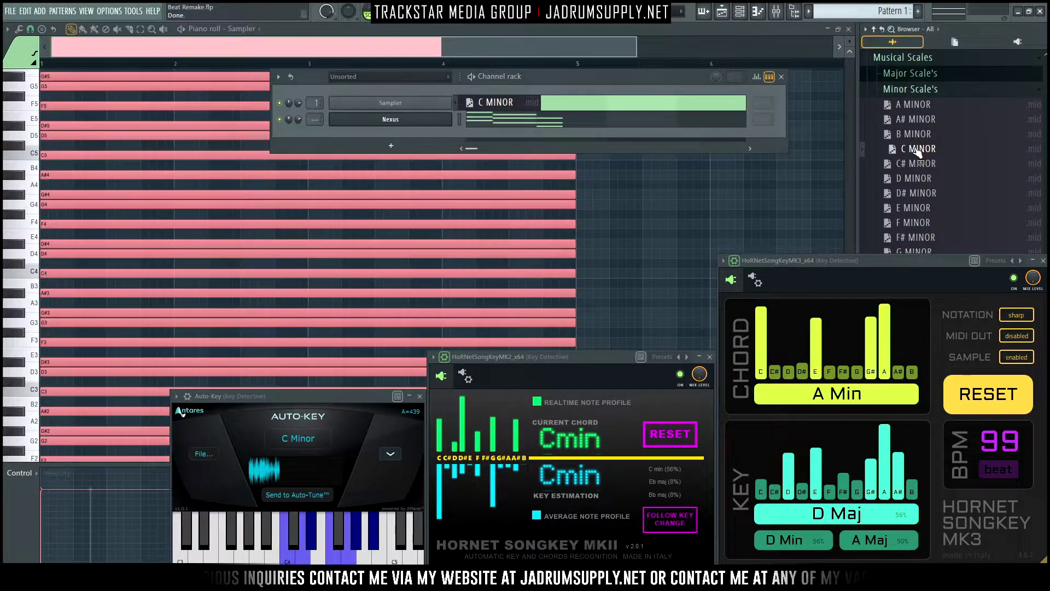
left_click(593, 130)
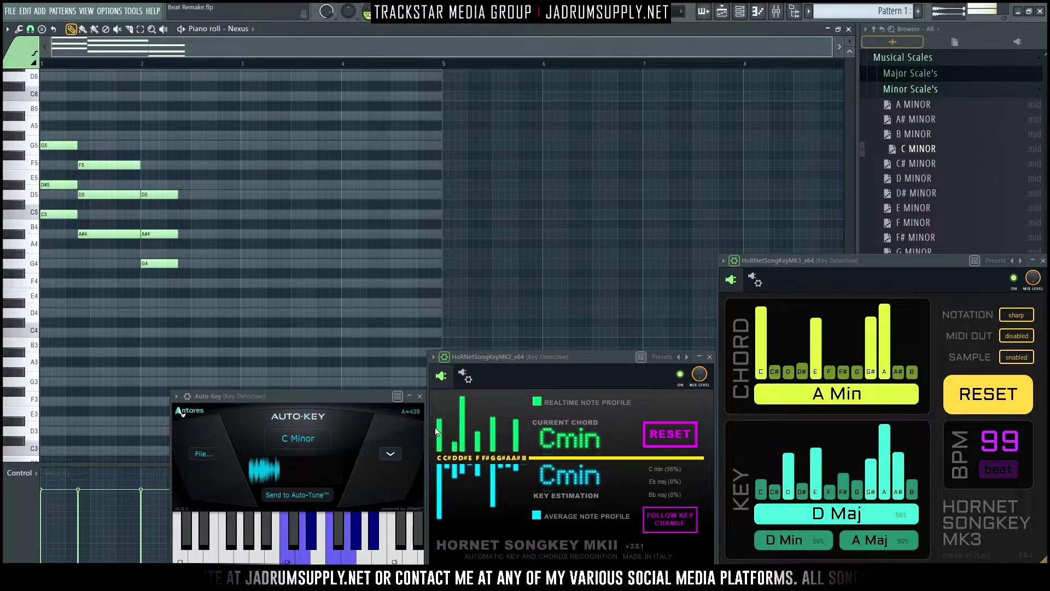
Switch off the HoRNetSongKeyMK3 Mixer slot, close Mixer and Channel rack, and replay the chords
key("space")
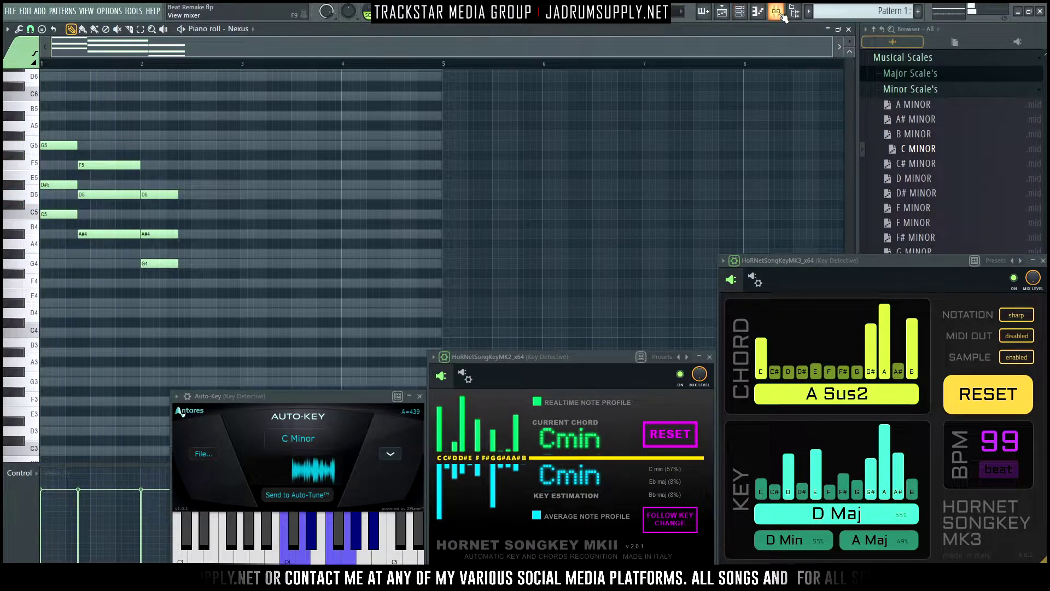
key("F9")
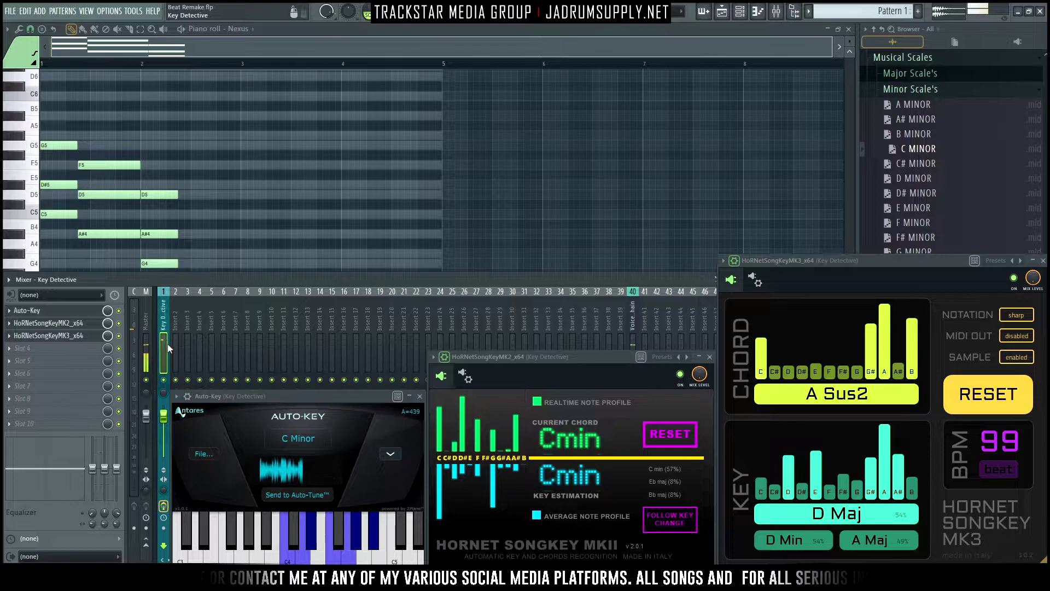
left_click(119, 336)
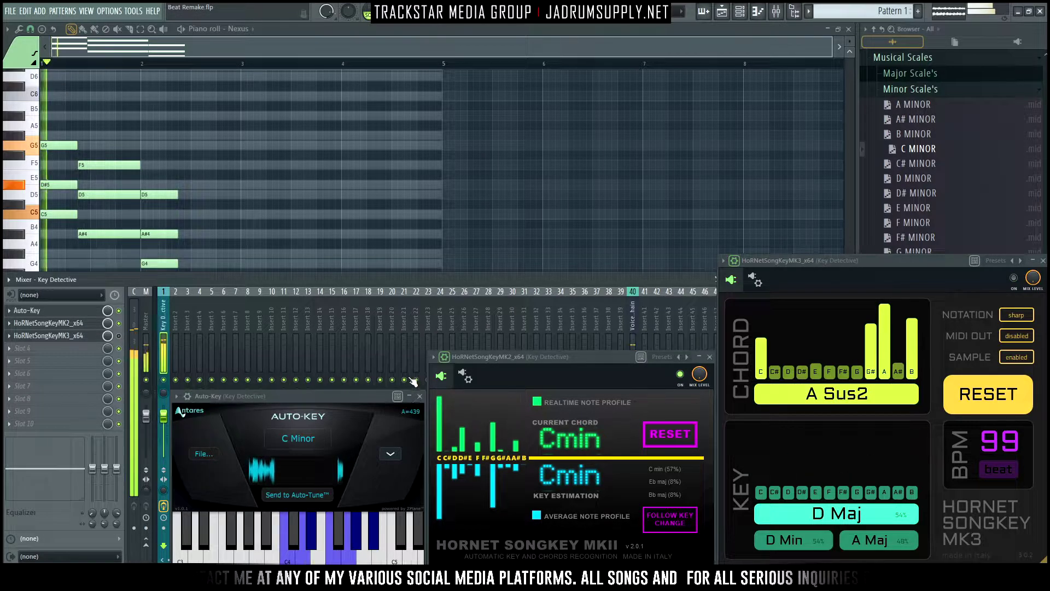
left_click(745, 16)
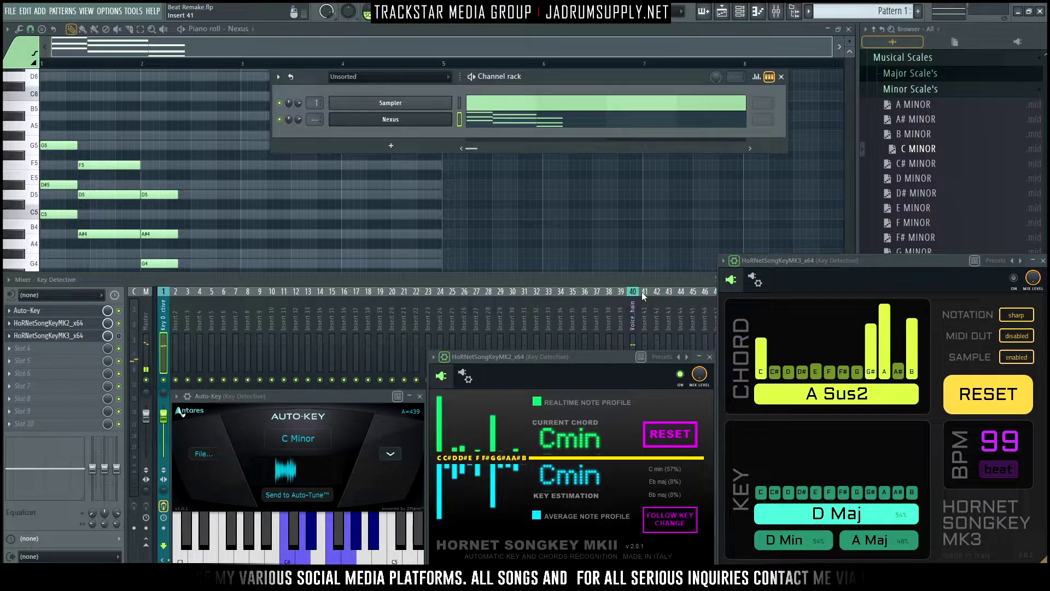
key("F9")
key("F6")
key("space")
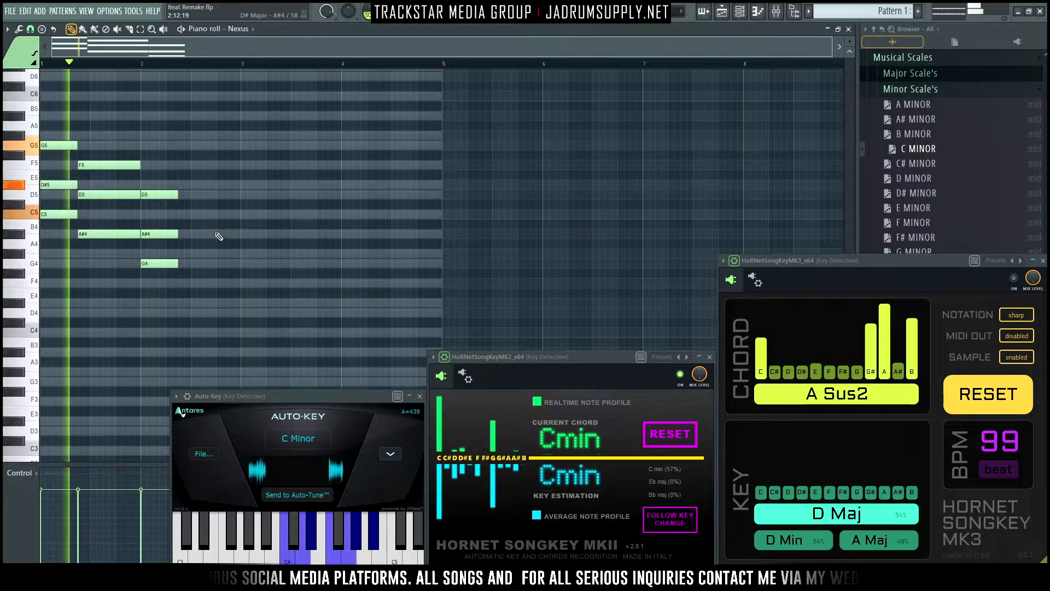
Draw F4, G#4 and C5 notes at bar 2.3, stretched to bar 3
left_click(180, 283)
key("space")
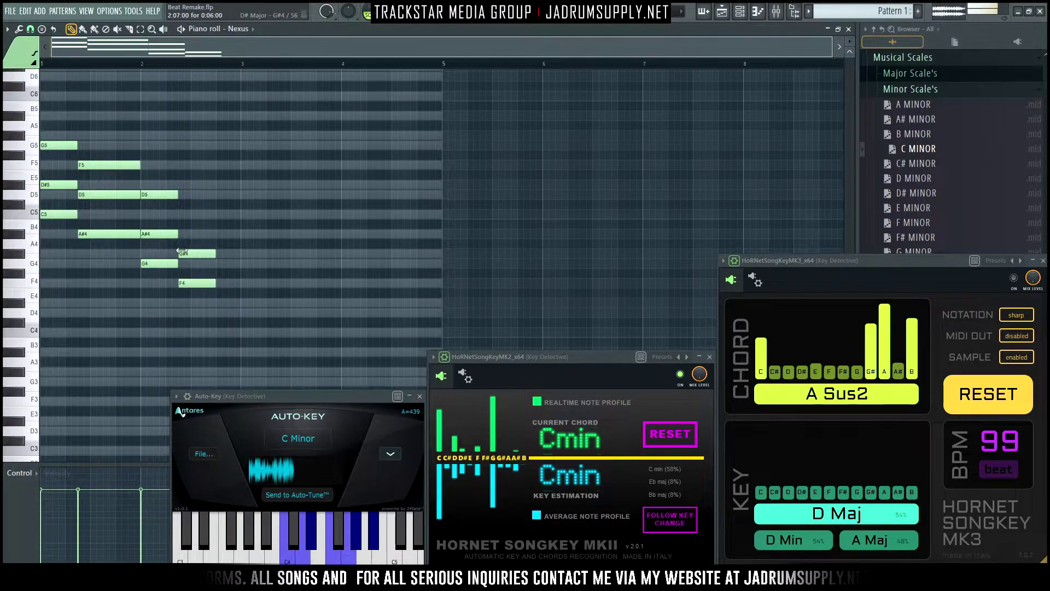
left_click_drag(206, 211, 230, 295)
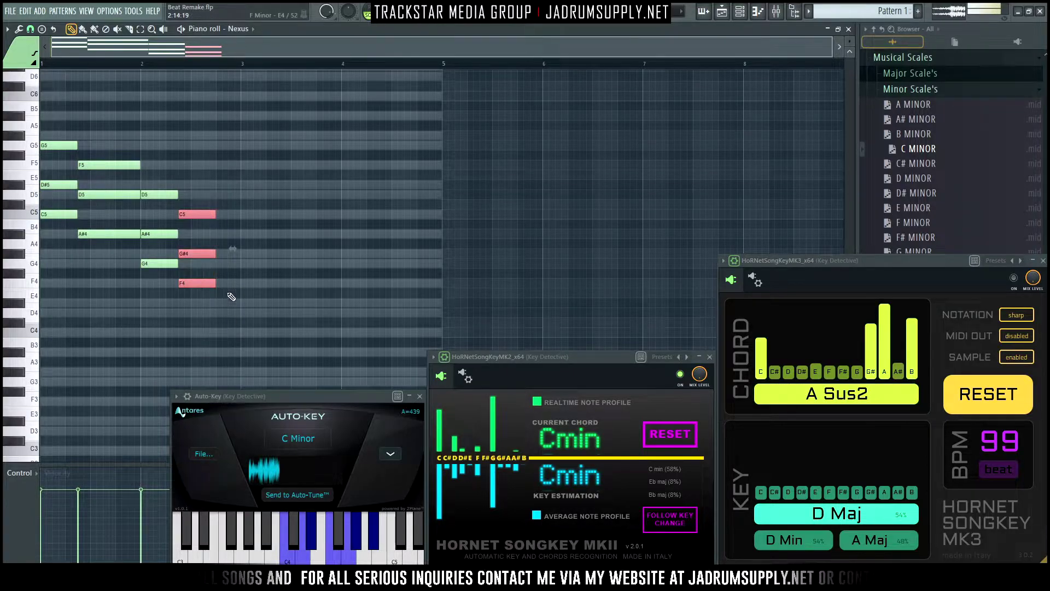
left_click(291, 297)
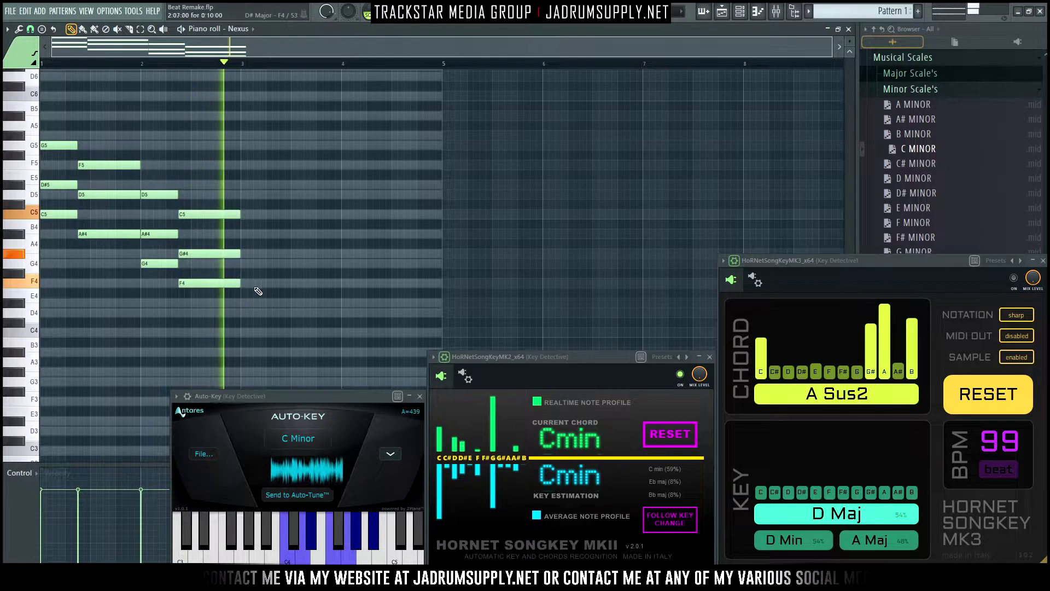
Remove F4 from the fourth chord and play the progression to hear it
scroll(290, 196, "down", 3)
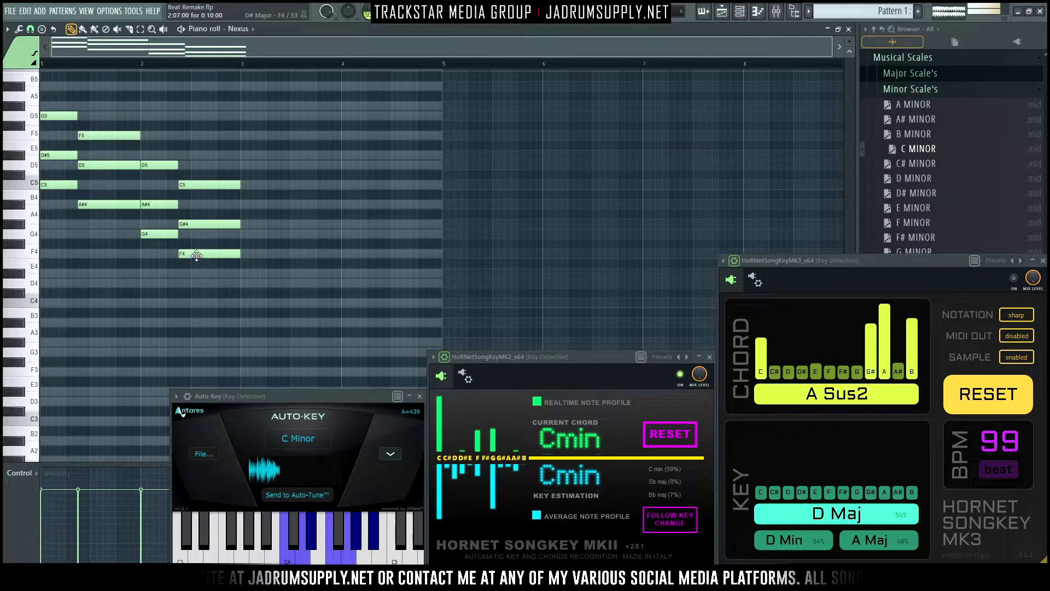
right_click(196, 254)
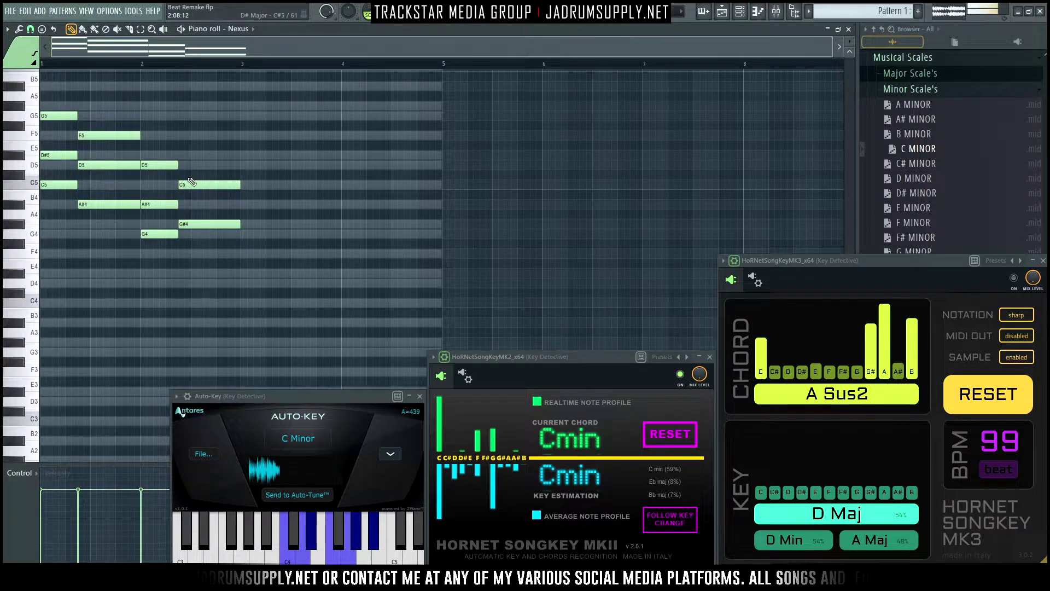
key("space")
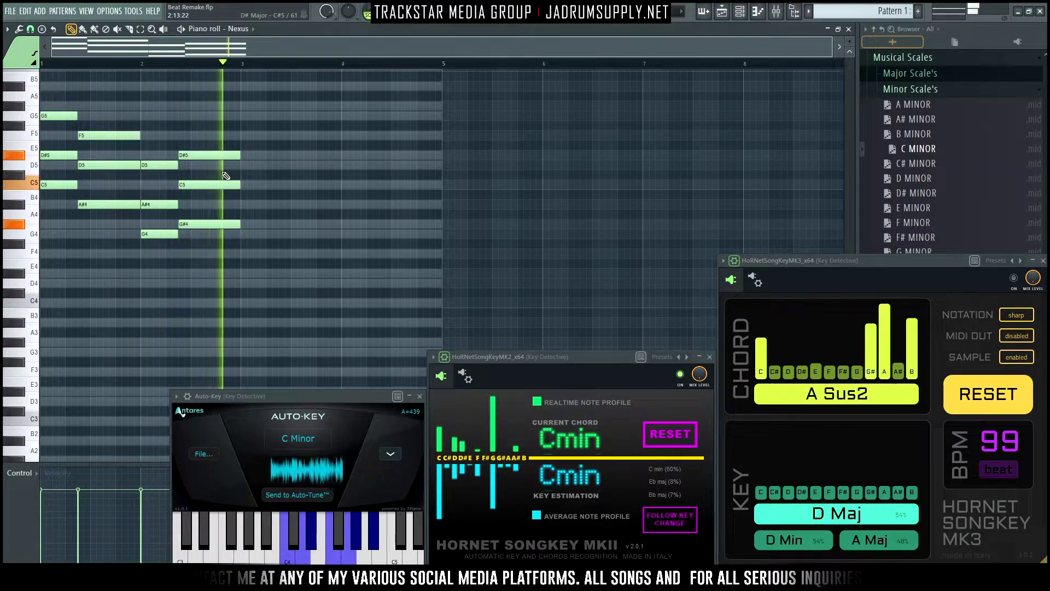
key("space")
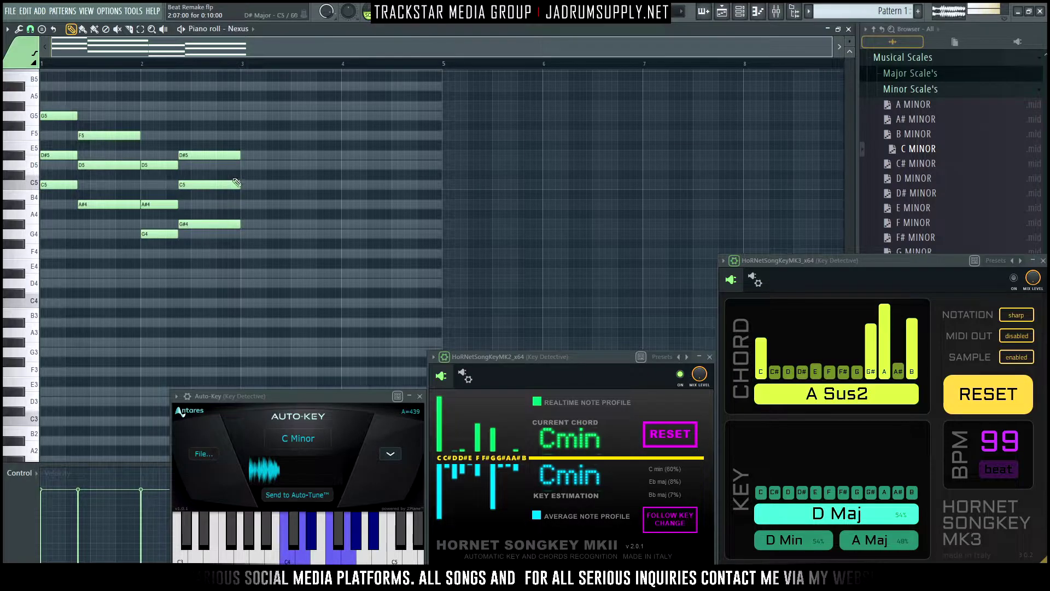
scroll(292, 174, "up", 2)
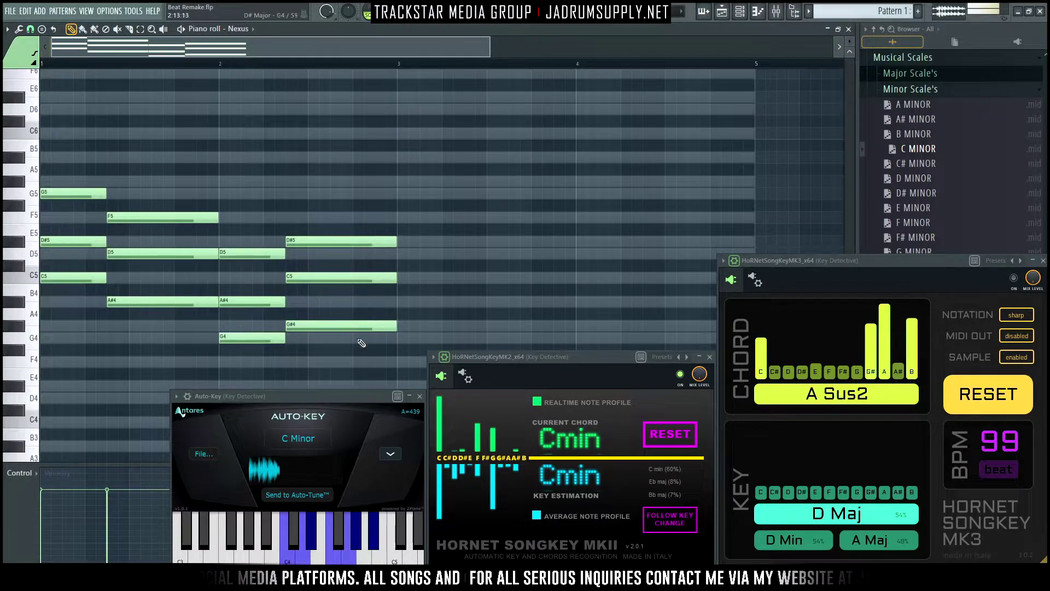
Duplicate the whole chord phrase with Ctrl+B so it repeats at bar 3, then audition it
left_click_drag(361, 343, 41, 114)
key("ctrl+b")
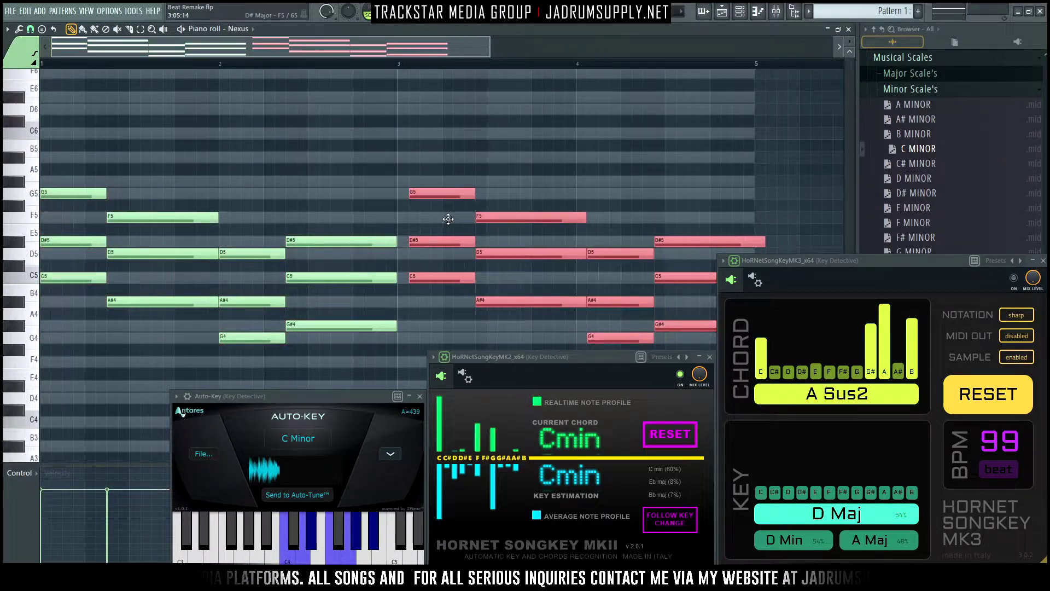
left_click_drag(448, 219, 436, 219)
left_click(392, 135)
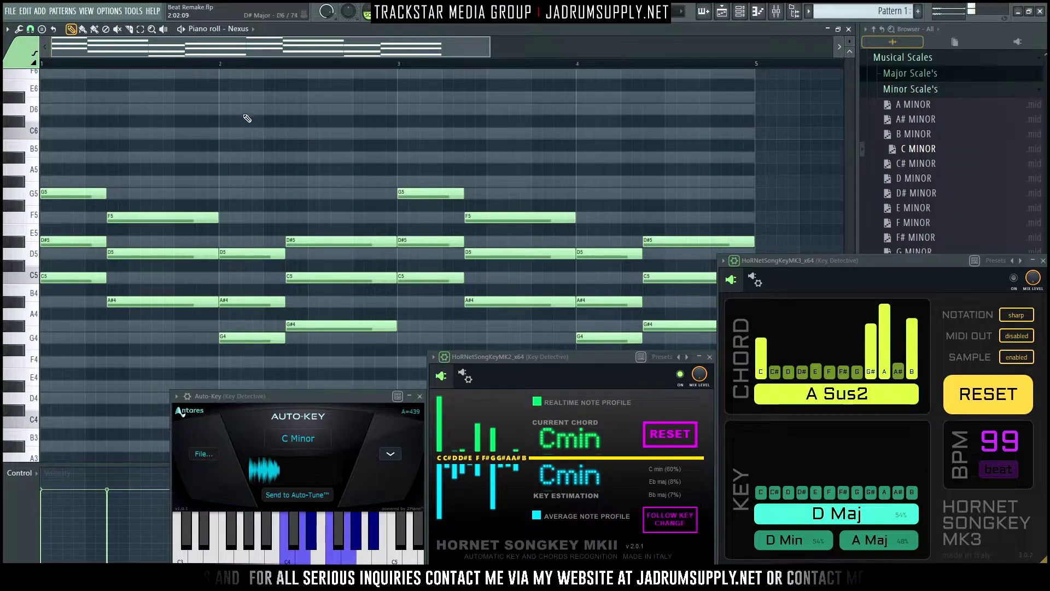
key("space")
scroll(330, 113, "down", 2)
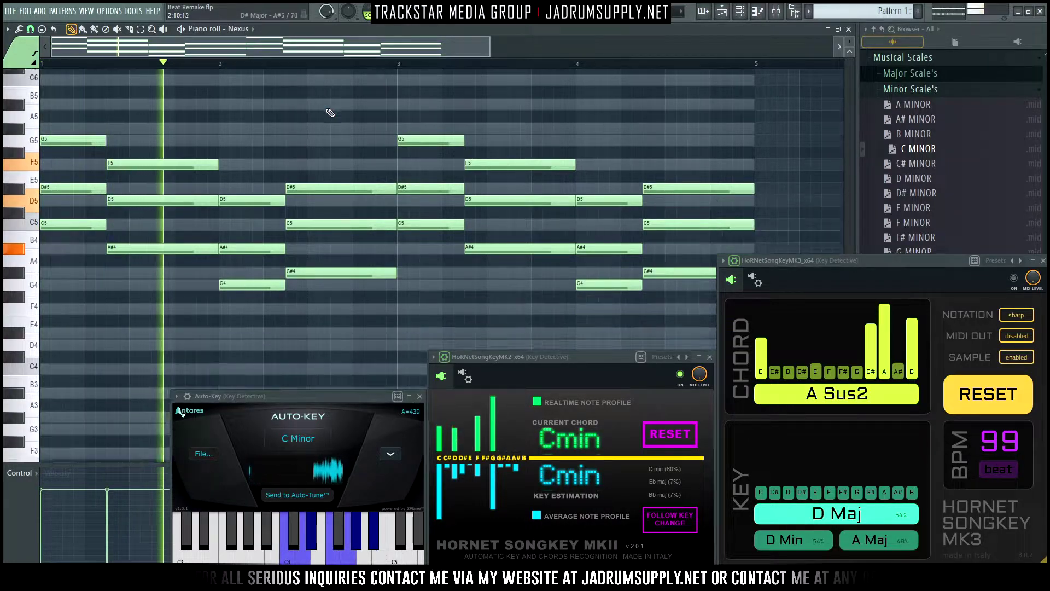
scroll(330, 112, "down", 2)
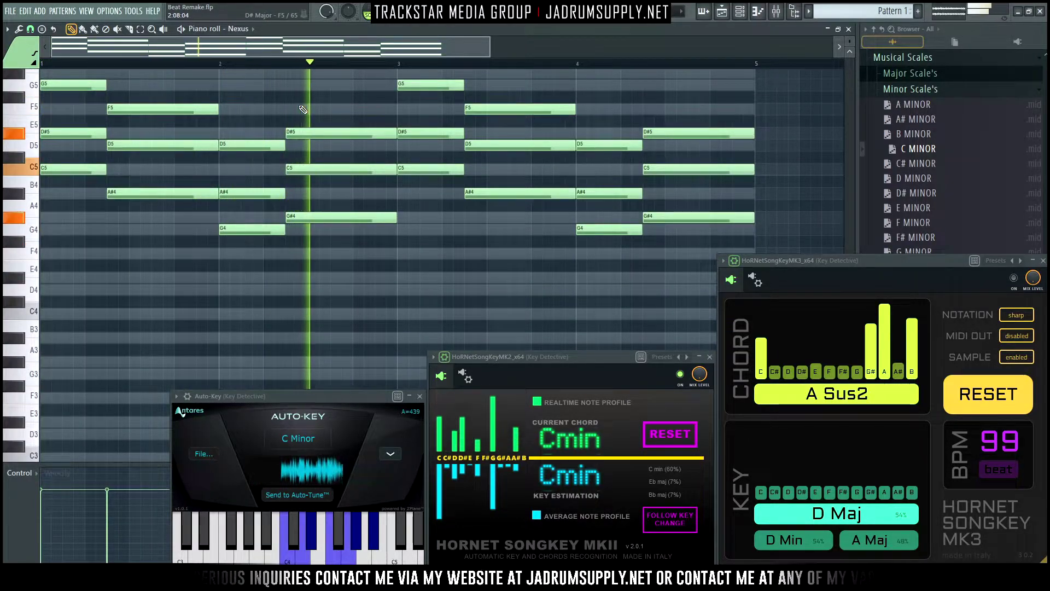
key("space")
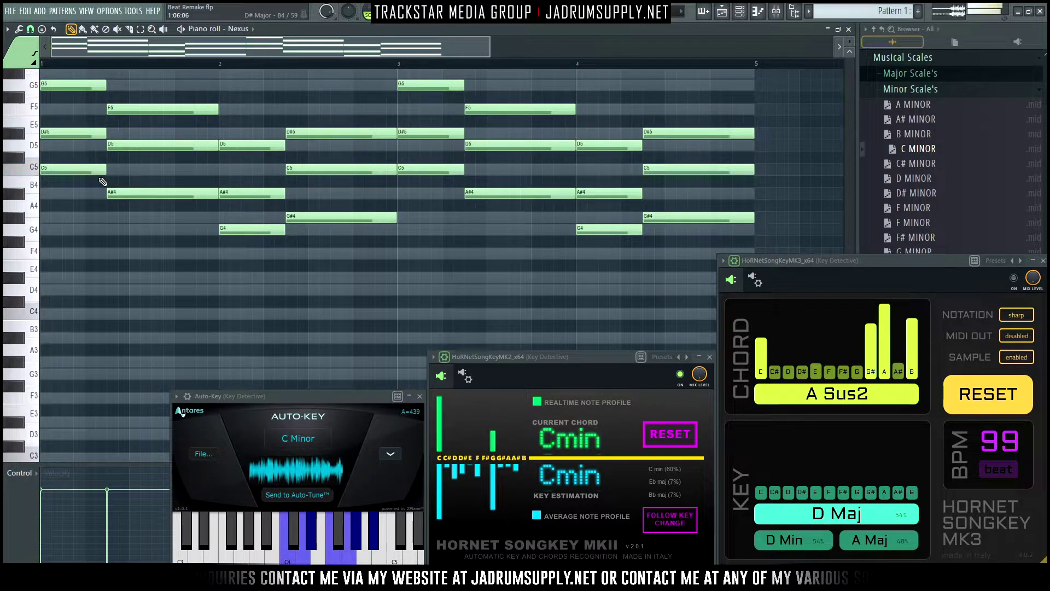
Select every chord's lowest note and copy them two octaves down as bass roots
left_click(72, 169, "ctrl+shift")
left_click(165, 192, "ctrl+shift")
left_click(252, 229, "ctrl+shift")
left_click(340, 217, "ctrl+shift")
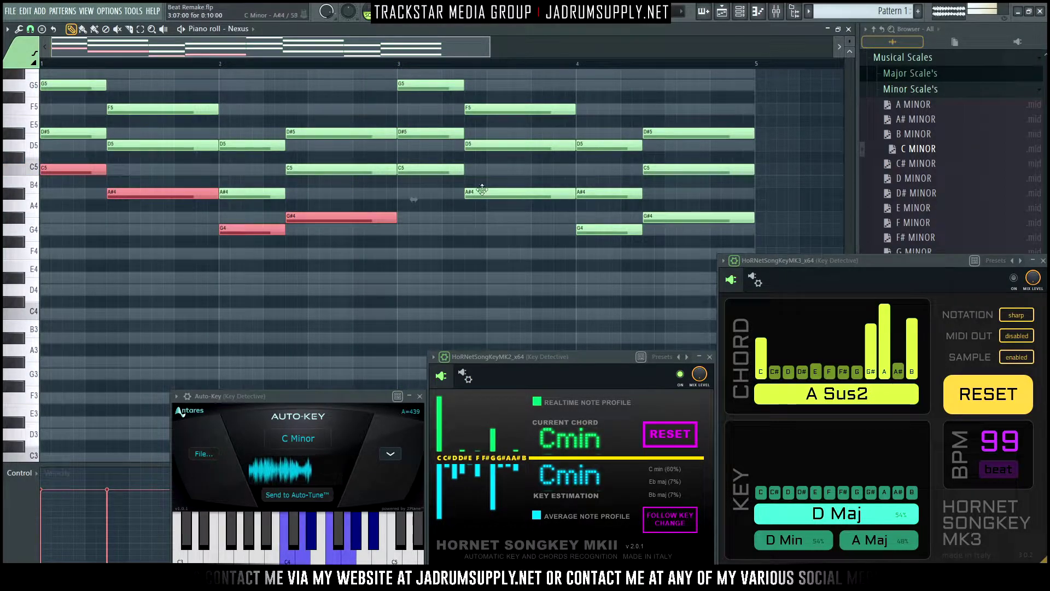
left_click(482, 190, "ctrl+shift")
left_click(430, 168, "ctrl+shift")
left_click(609, 229, "ctrl+shift")
left_click(672, 216, "ctrl+shift")
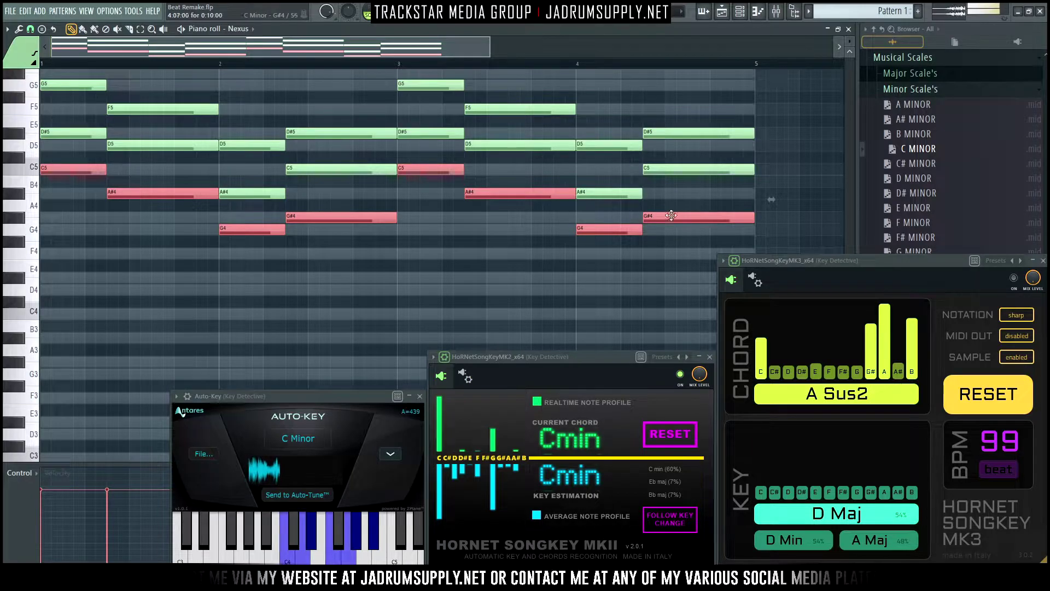
left_click_drag(671, 215, 682, 500)
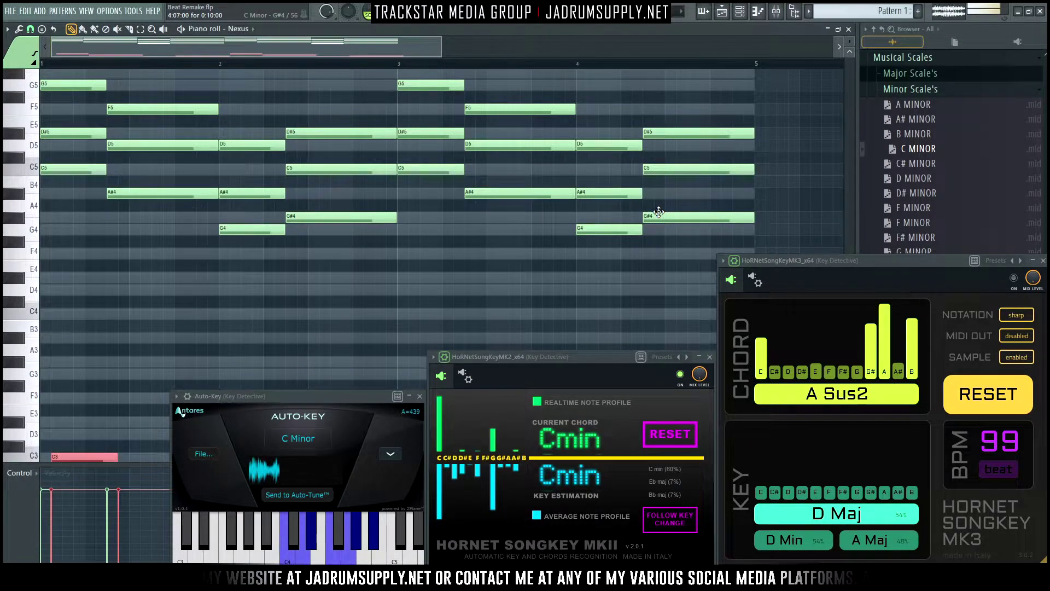
scroll(663, 216, "down", 2)
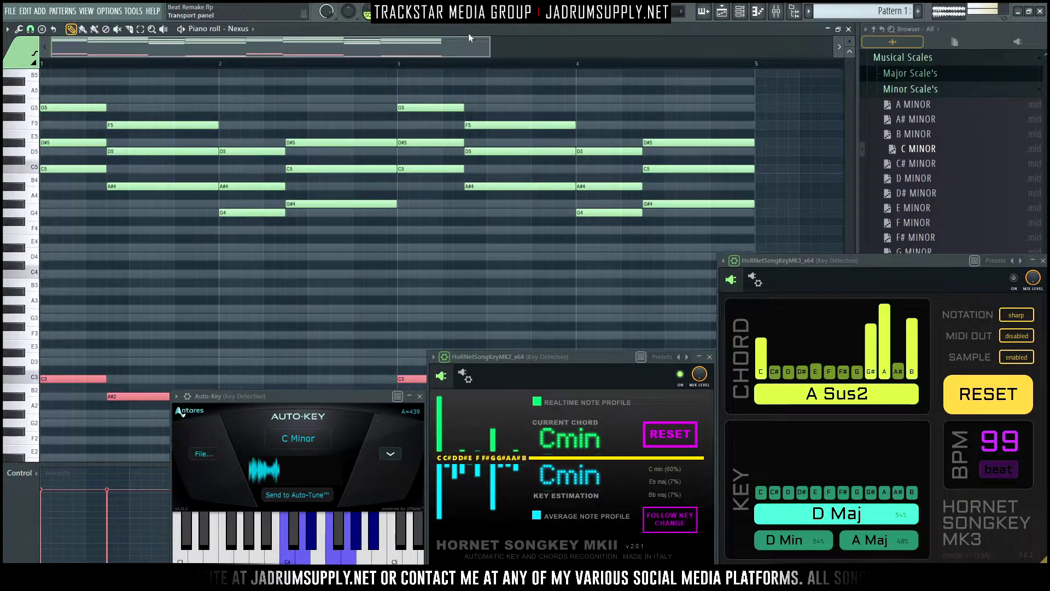
scroll(564, 80, "down", 2)
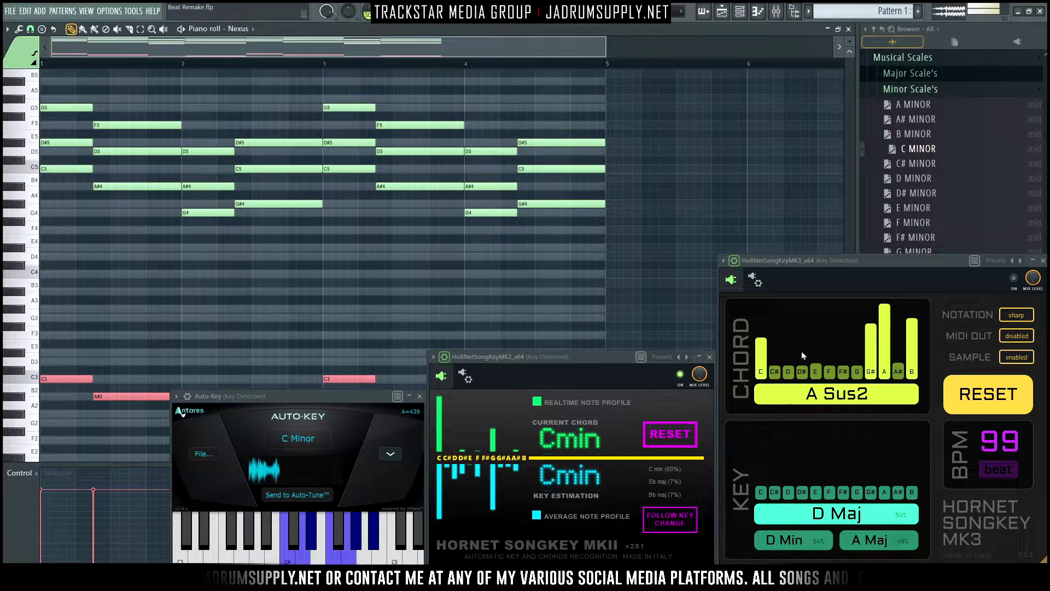
Close the SongKey MK3 window, move the key-detector windows aside, and hide the Mixer
left_click(1043, 262)
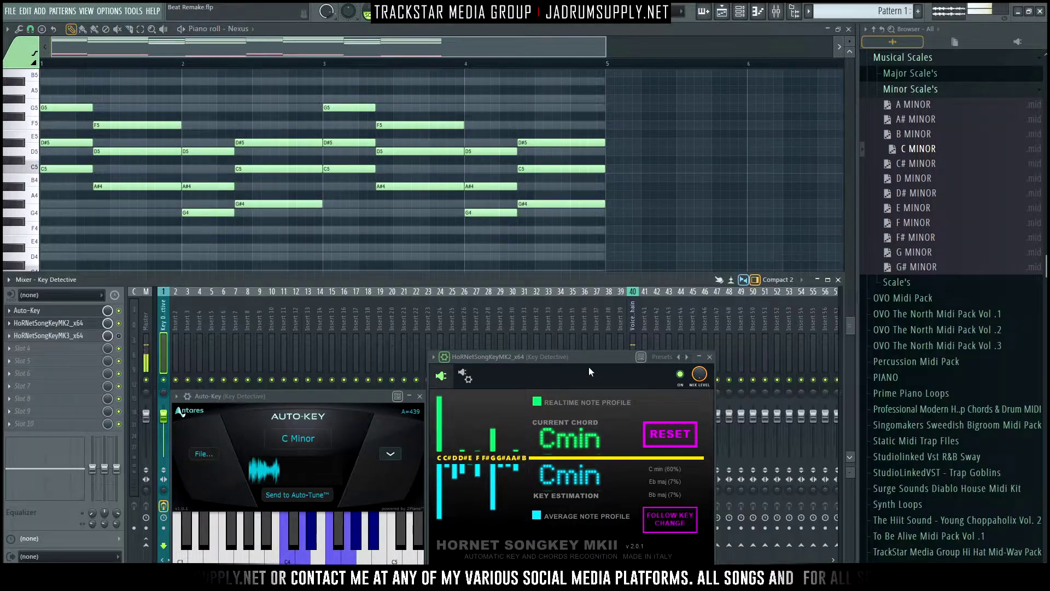
left_click_drag(590, 361, 924, 361)
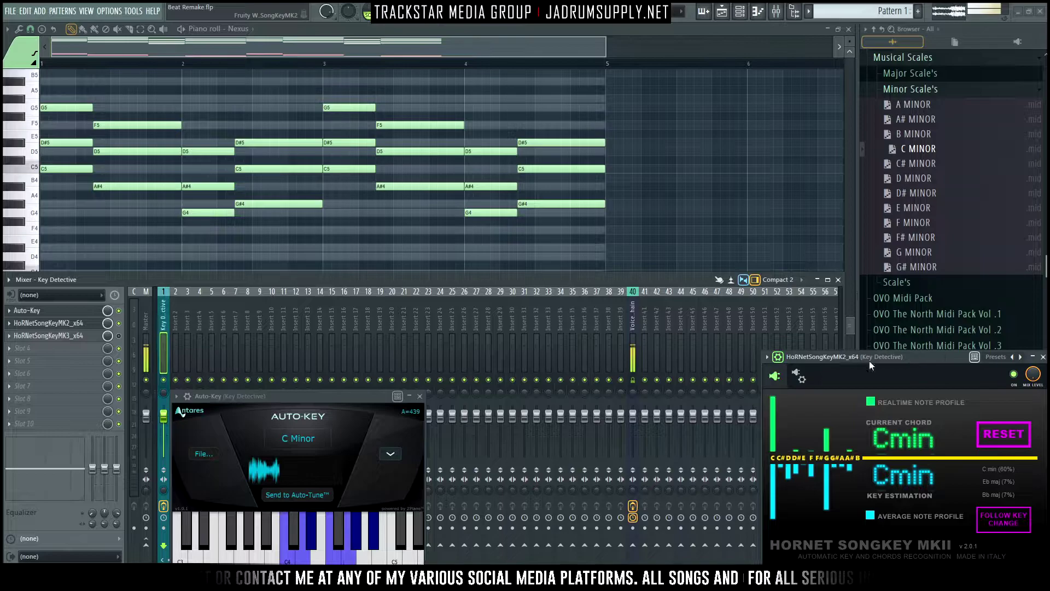
mouse_move(267, 394)
left_mouse_down()
mouse_move(588, 334)
mouse_move(605, 376)
mouse_move(600, 393)
mouse_move(631, 237)
left_mouse_up()
mouse_move(673, 203)
left_mouse_down()
mouse_move(914, 152)
mouse_move(896, 178)
left_mouse_up()
key("F9")
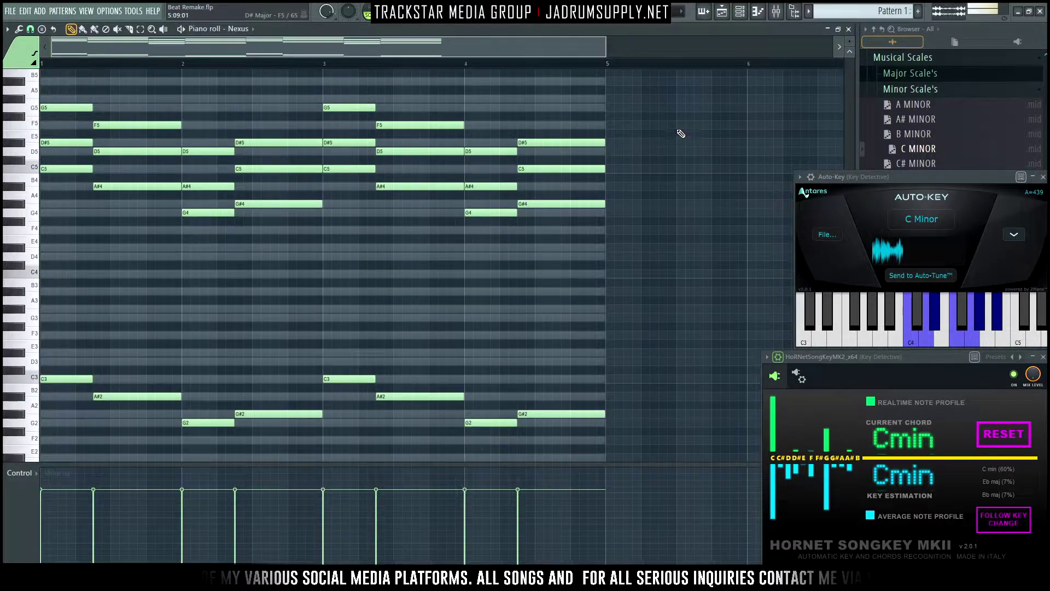
Play the chord loop through once, stop it, and bring up the channel rack
key("space")
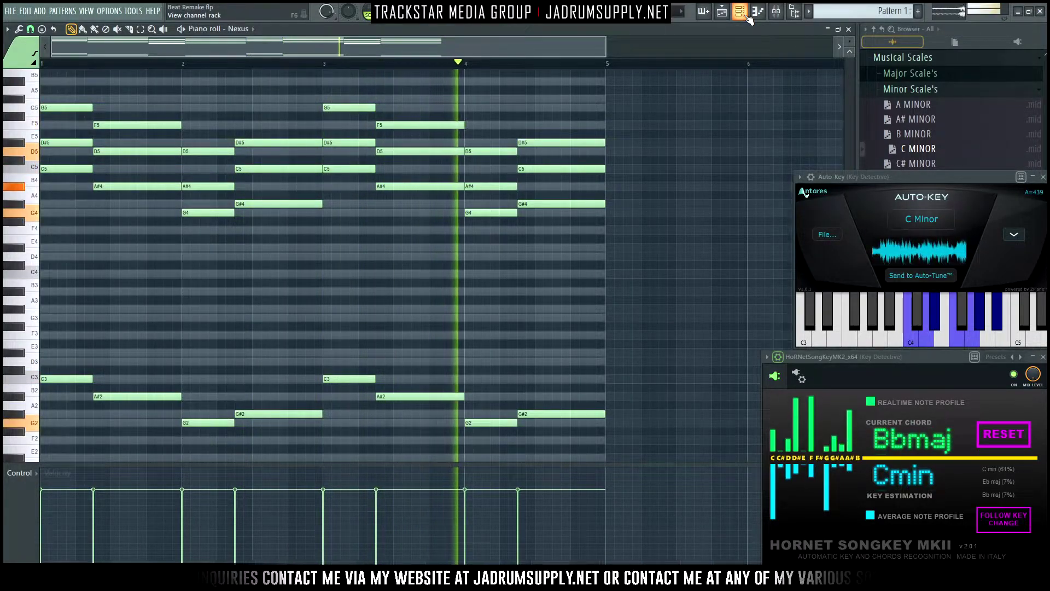
key("space")
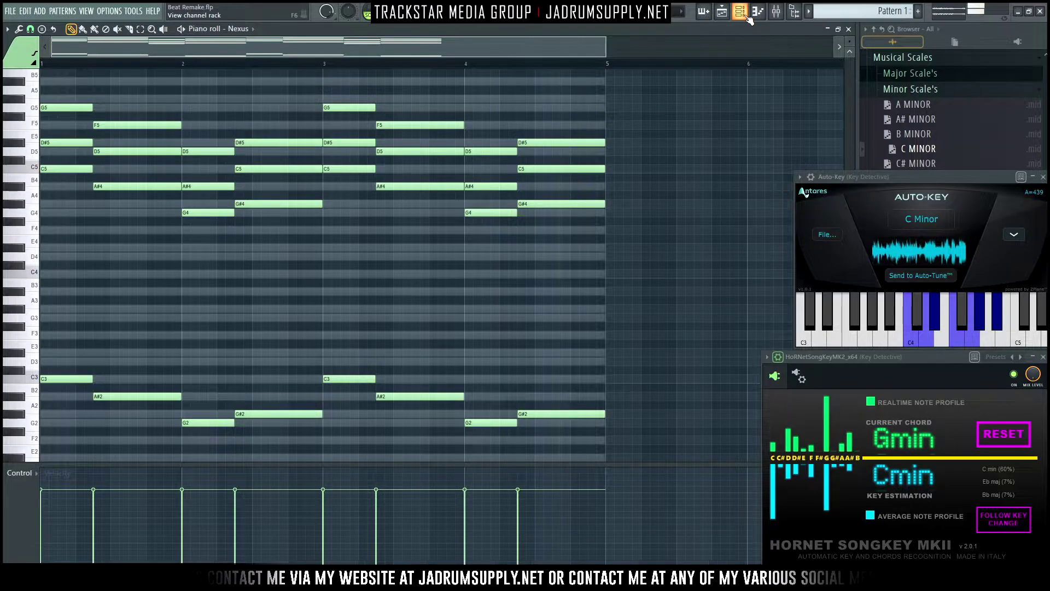
left_click(740, 12)
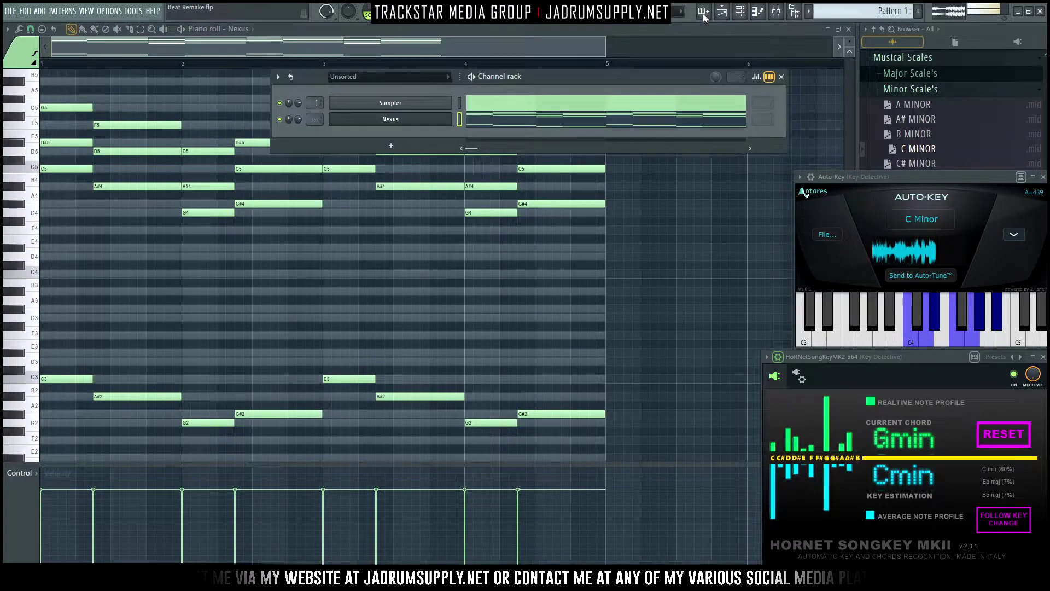
Switch to the playlist showing the Popcaan audio above the Pattern 1 clips
left_click(704, 15)
left_click(723, 14)
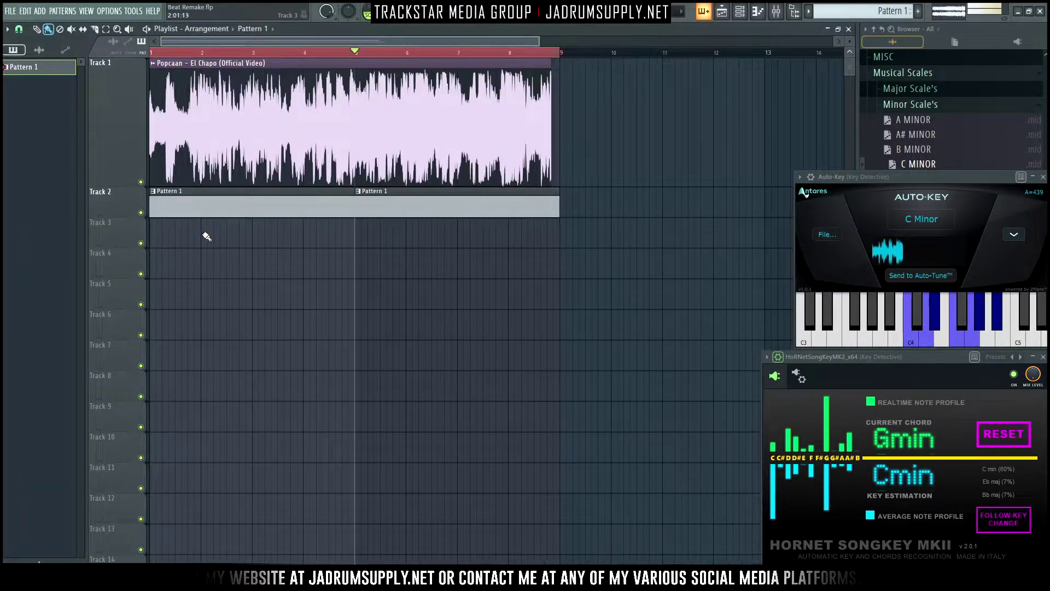
left_click(784, 13)
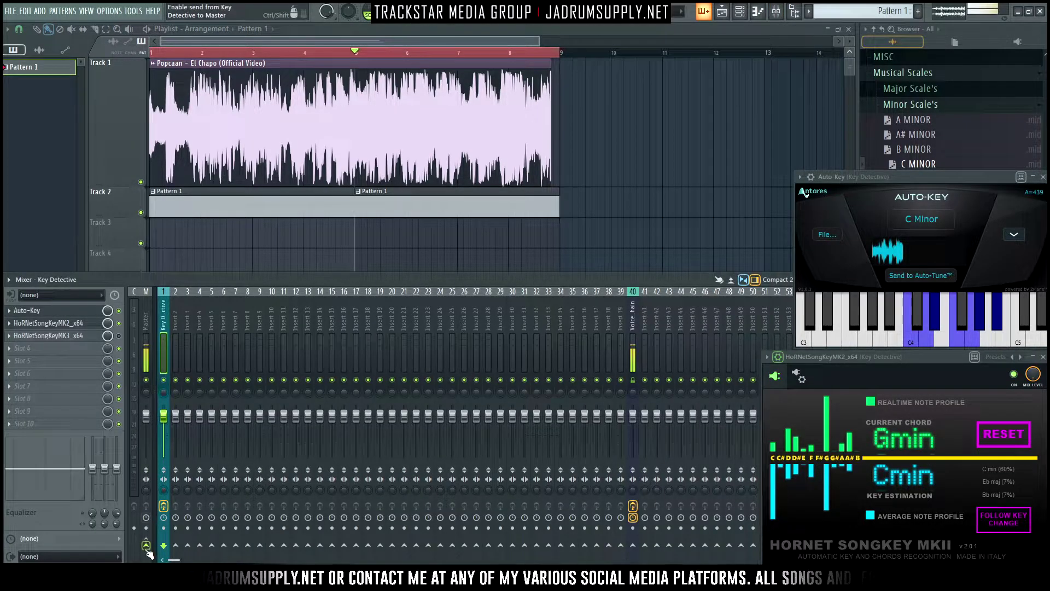
key("F9")
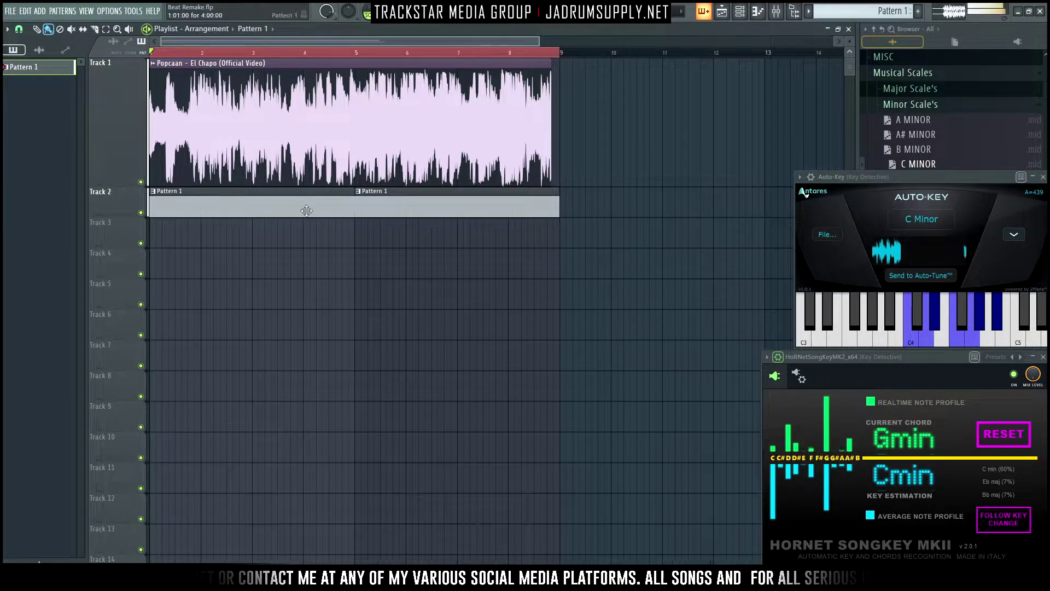
Open the channel rack listing all channels and play the Popcaan song with the chords
key("space")
key("space")
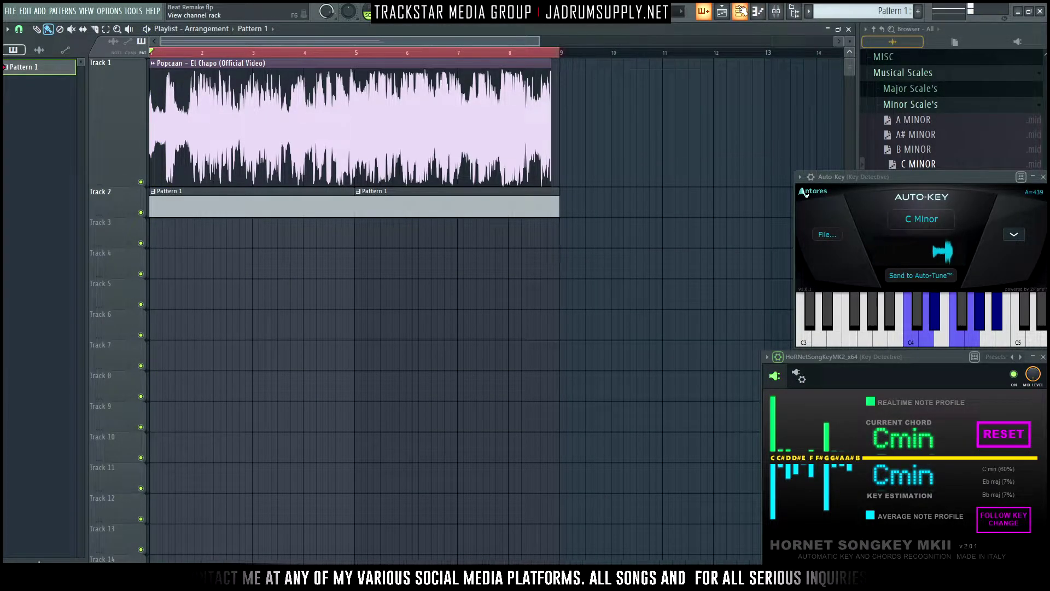
left_click(741, 11)
scroll(356, 82, "up", 1)
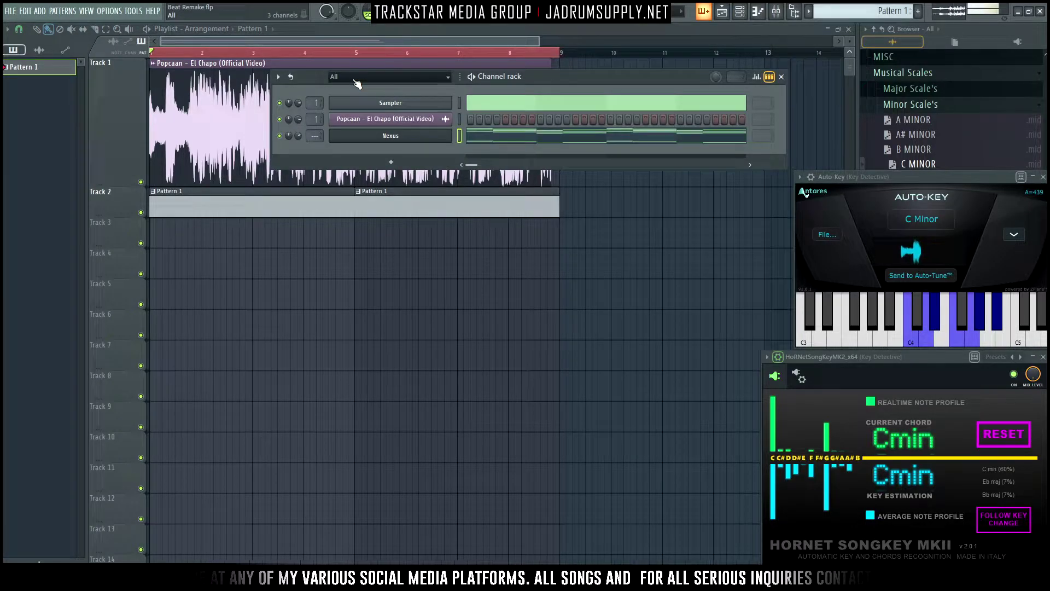
key("space")
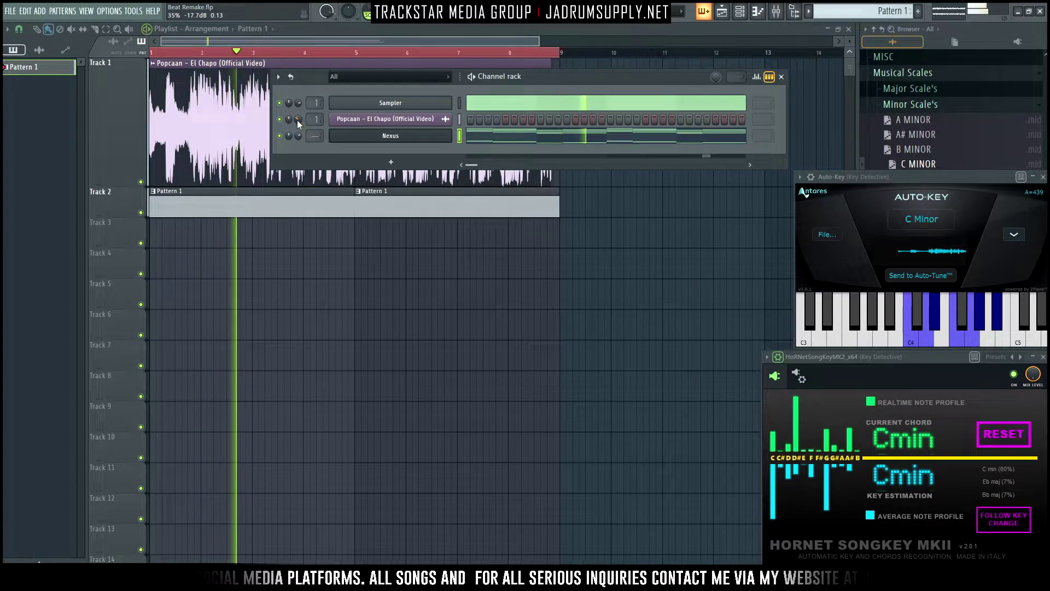
key("space")
Humanize the Nexus chord velocities with the Alt+R randomizer, raising VEL and accepting
left_click(517, 143)
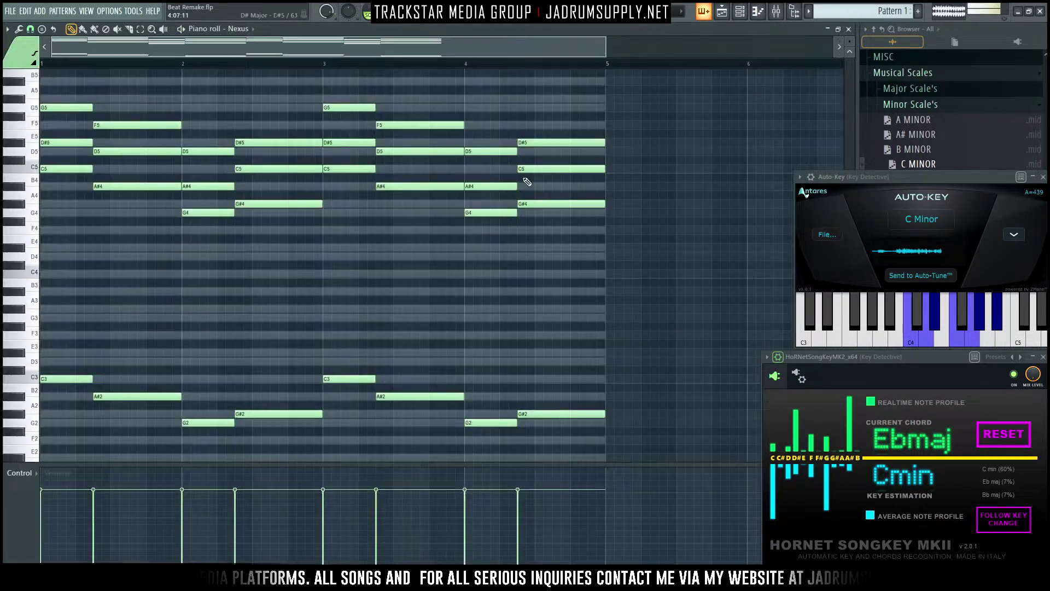
key("alt+r")
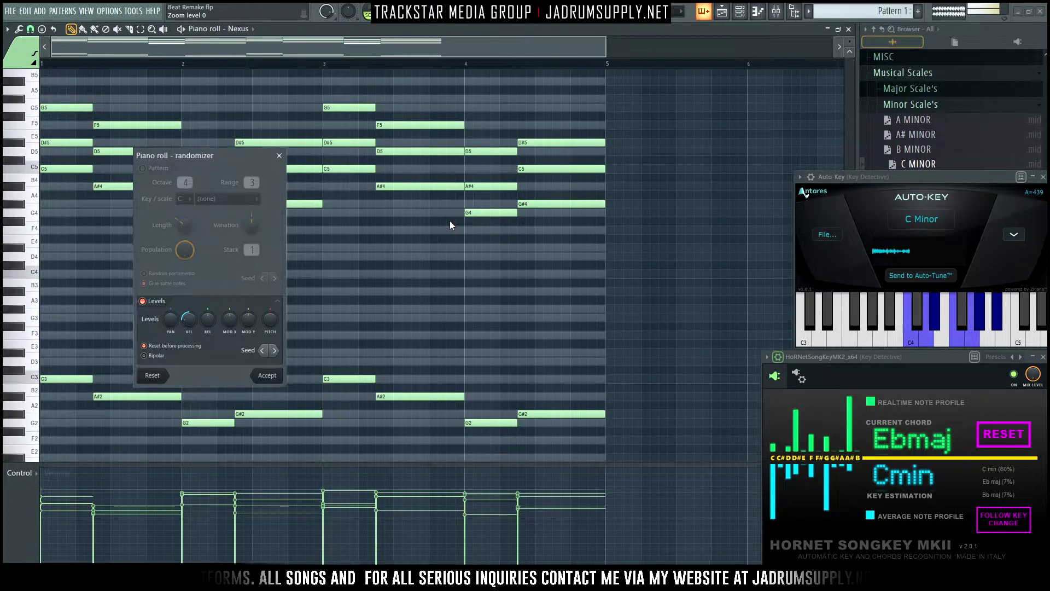
left_click_drag(189, 319, 189, 309)
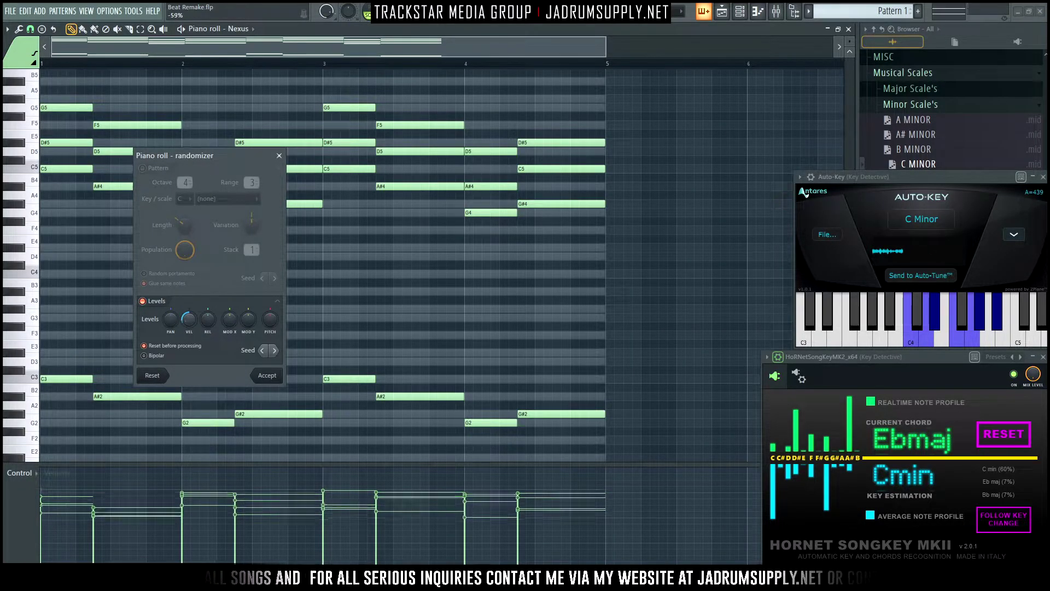
left_click(266, 375)
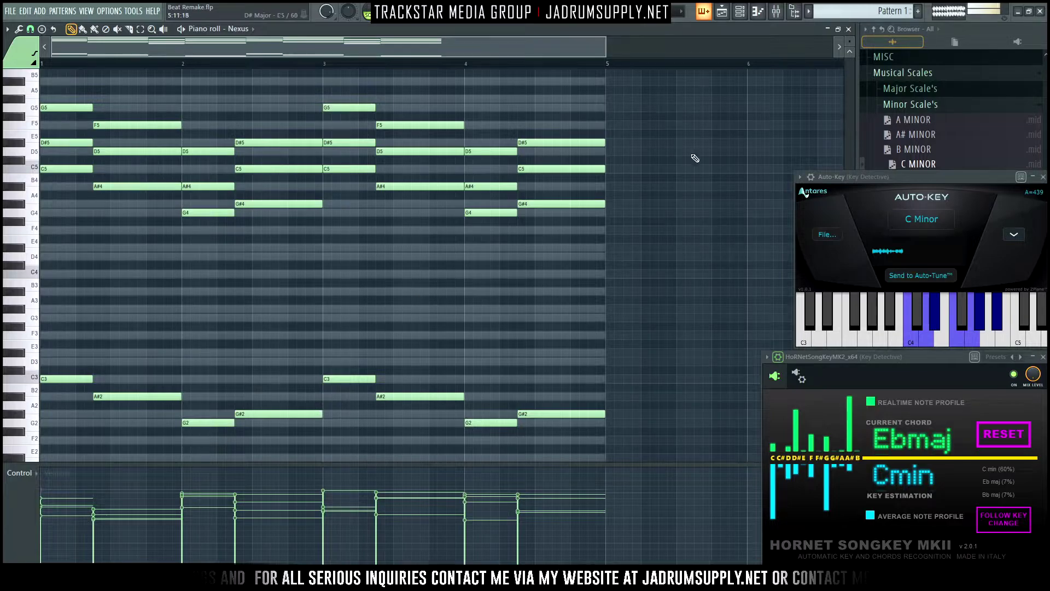
Reopen the Nexus piano roll, play the humanized loop, and select all notes
left_click(722, 11)
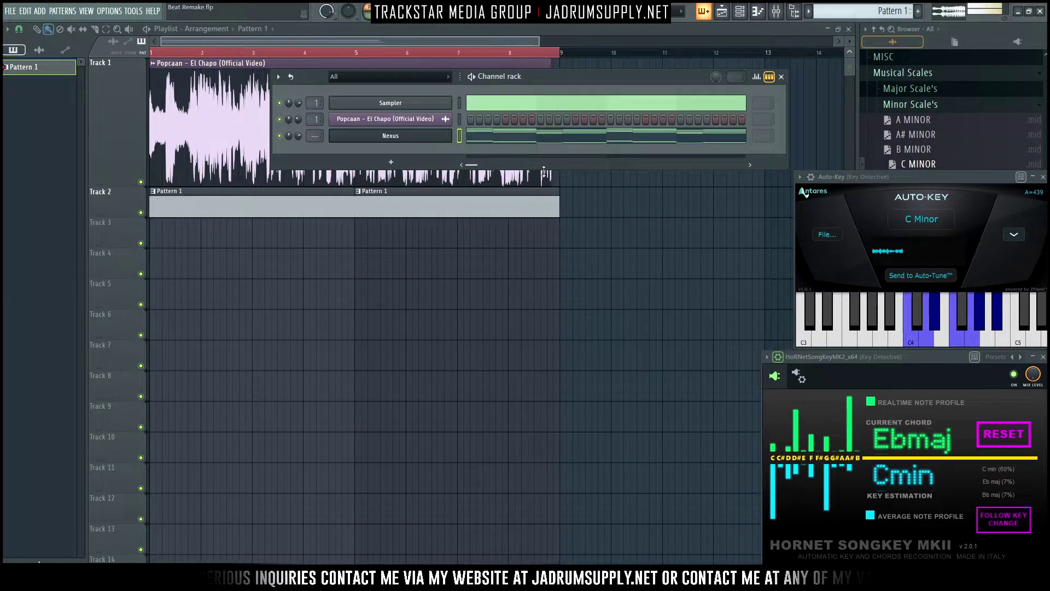
left_click(521, 136)
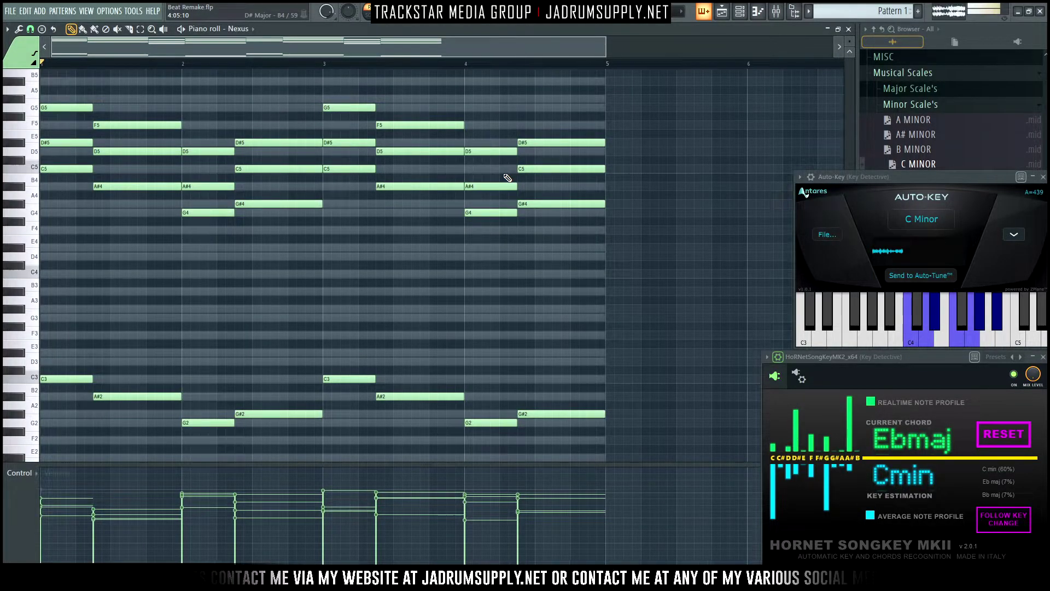
key("space")
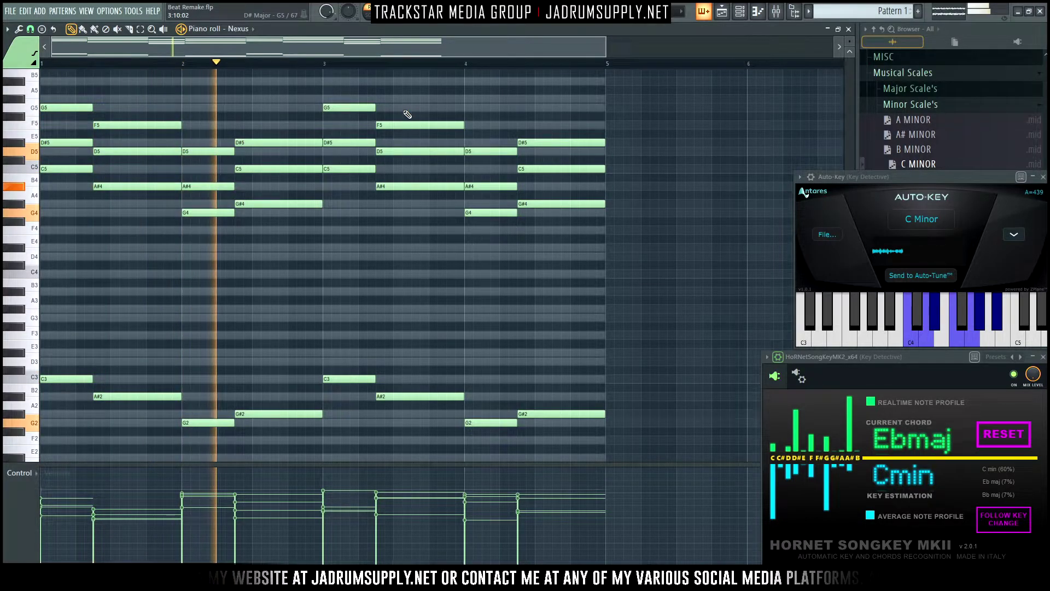
key("space")
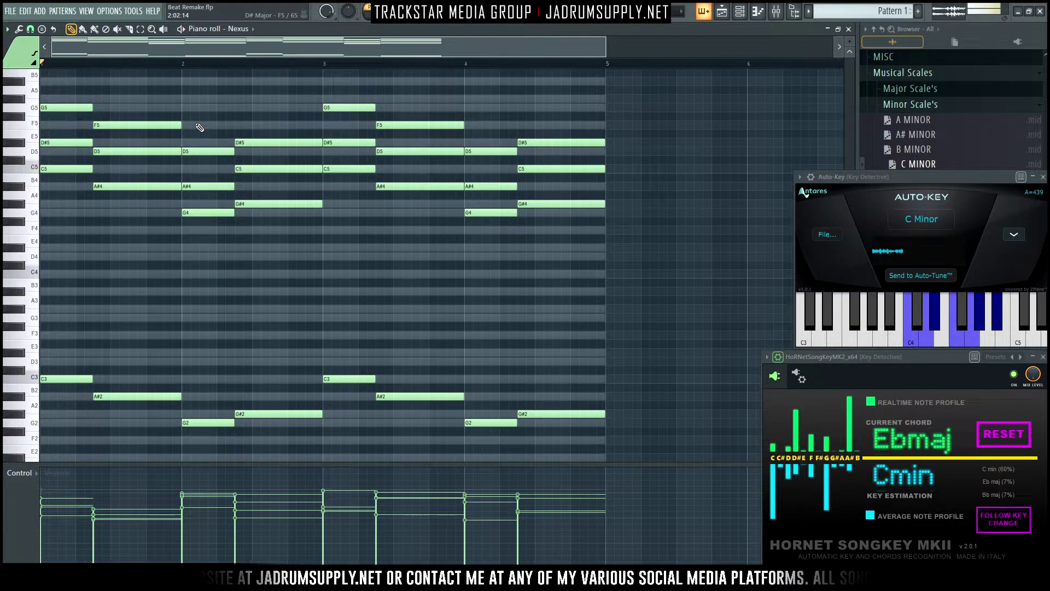
key("ctrl+a")
key("space")
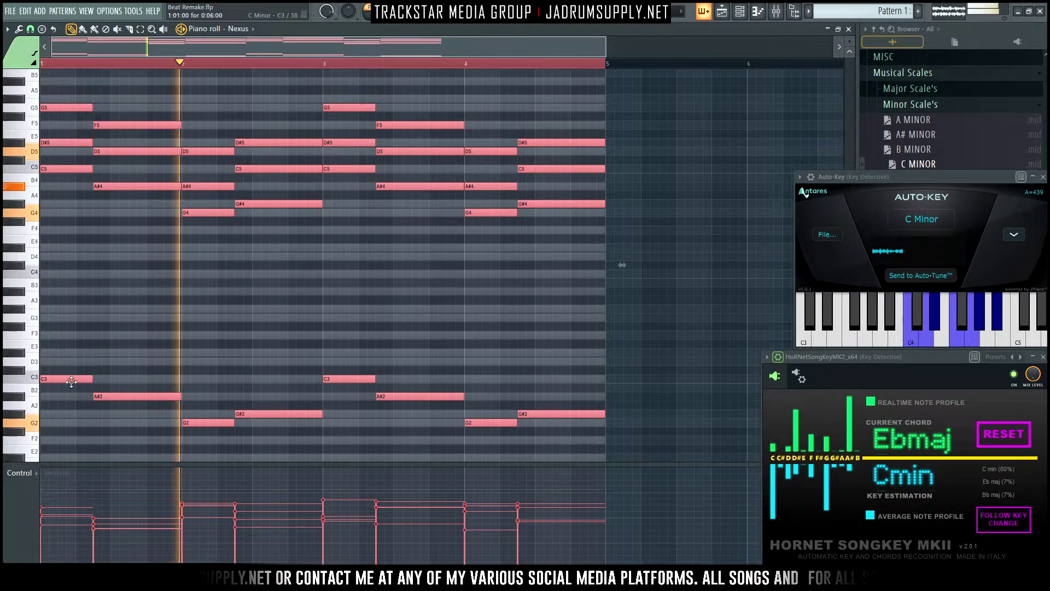
left_click_drag(69, 400, 42, 87)
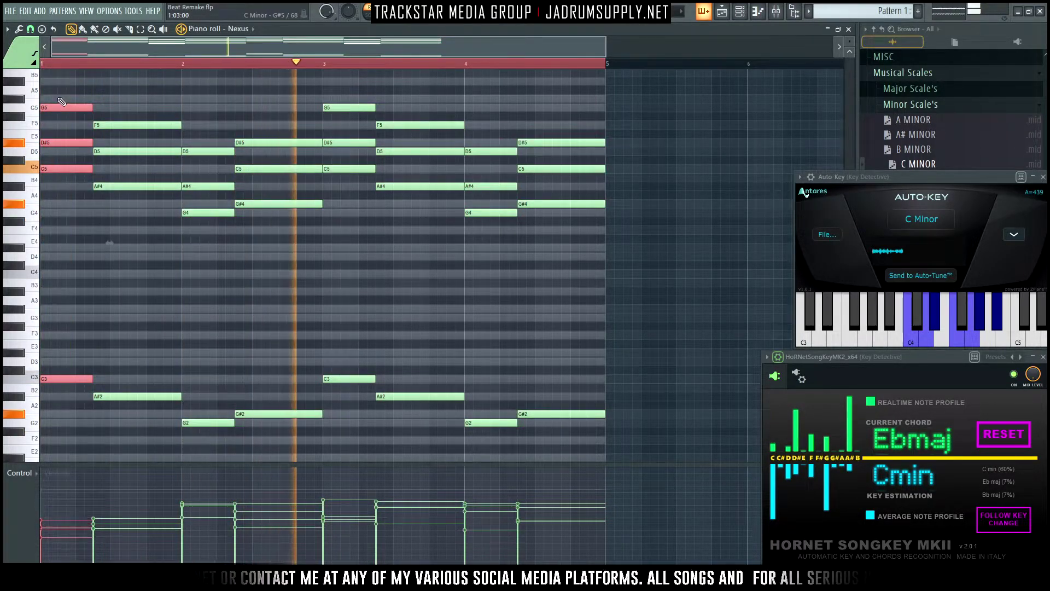
key("space")
key("space")
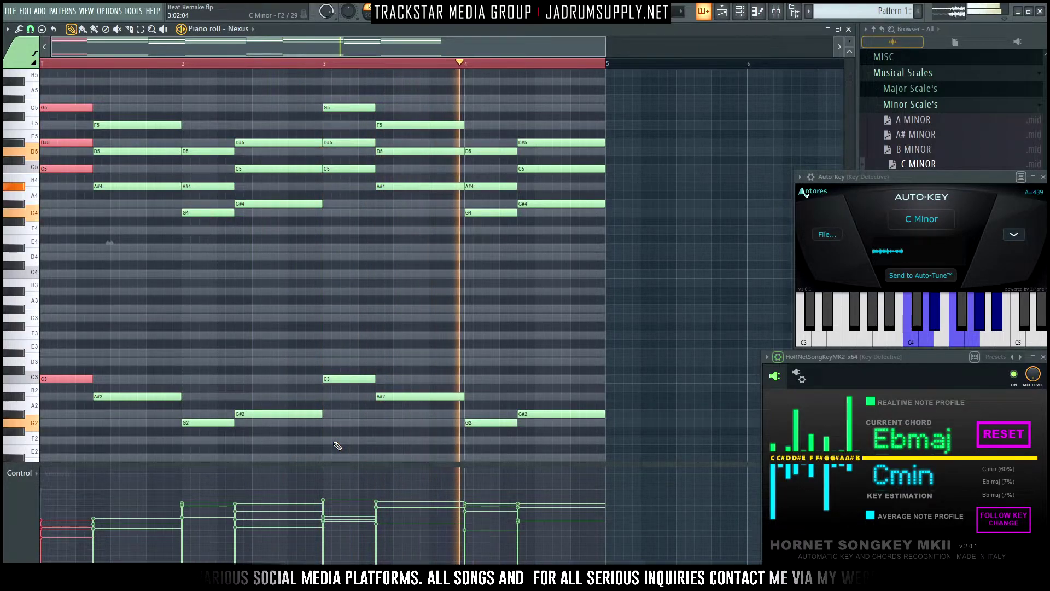
key("space")
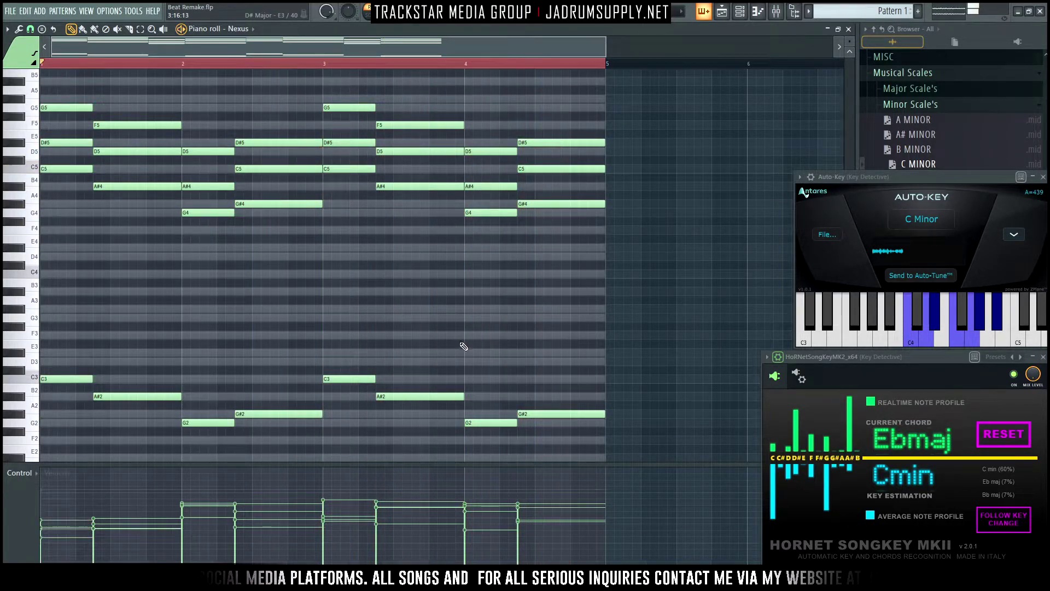